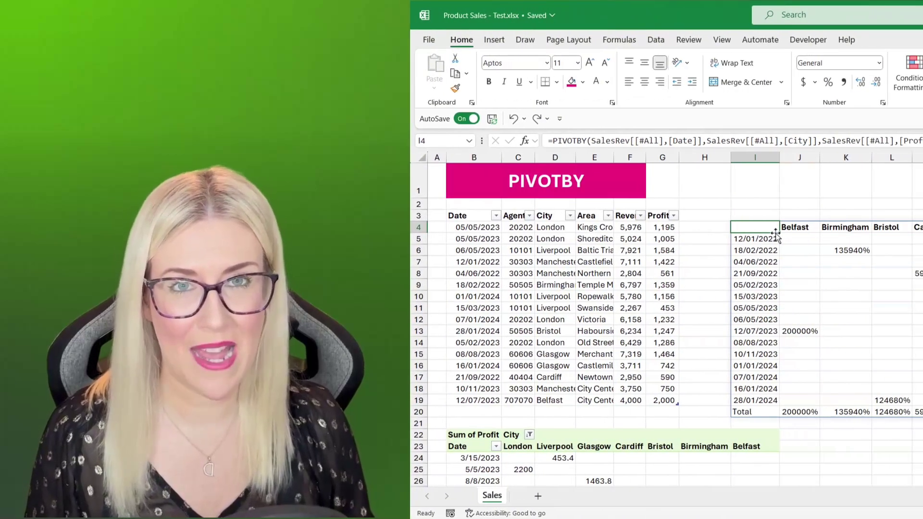
Select the list of dates in the finished PIVOTBY example's summary.
{"action": "left_click_drag", "start_coordinate": [770, 240], "coordinate": [774, 404]}
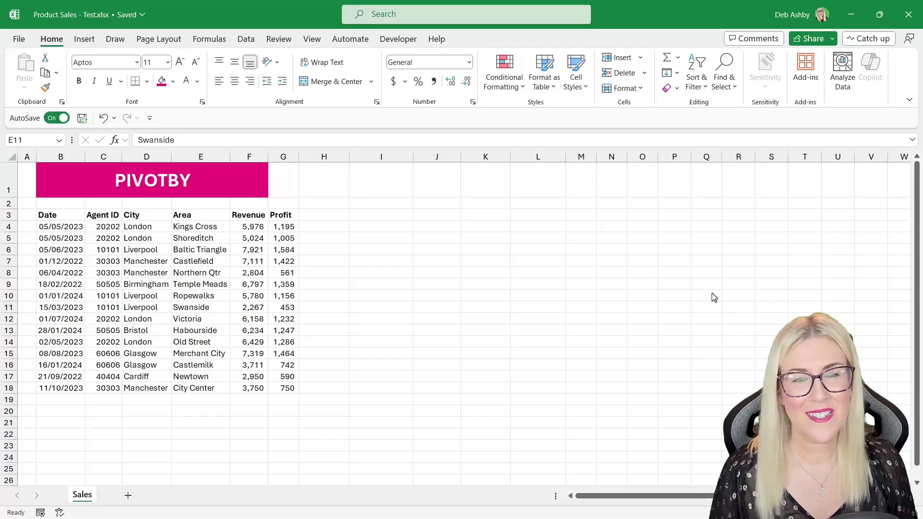
{"action": "left_click", "coordinate": [146, 240]}
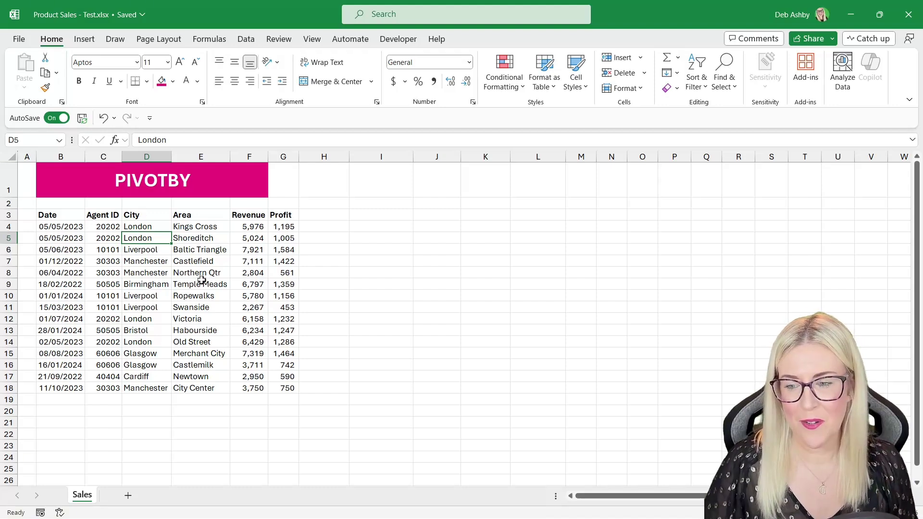
Convert B3:G18 into a table with headers and set its table style to None.
{"action": "left_click", "coordinate": [150, 262]}
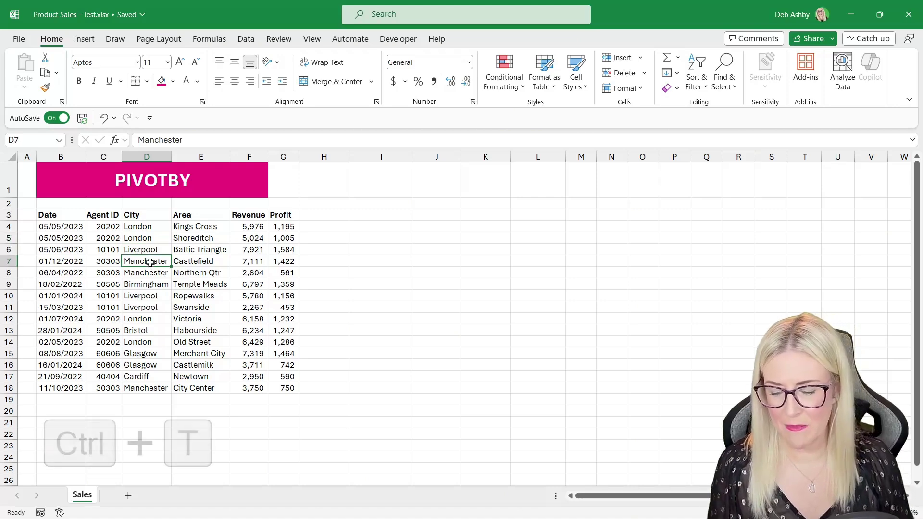
{"action": "key", "text": "ctrl+t"}
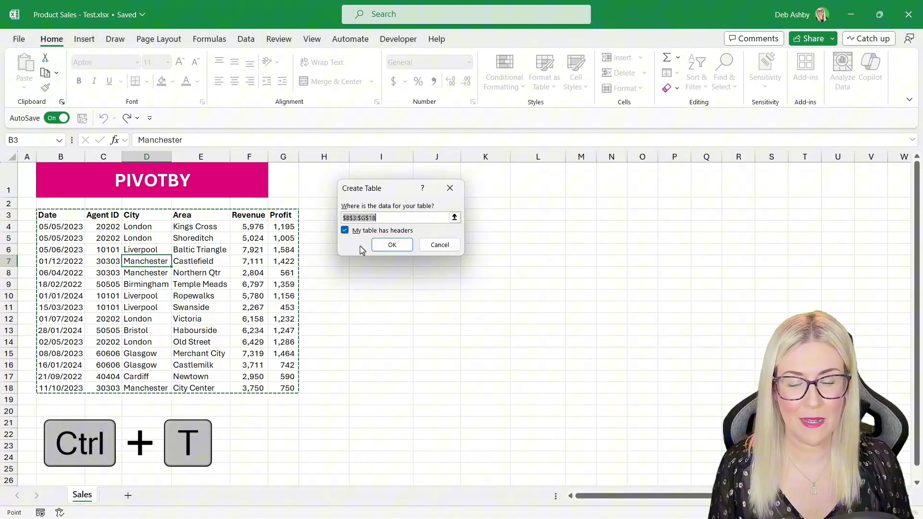
{"action": "left_click", "coordinate": [394, 246]}
{"action": "left_click", "coordinate": [220, 264]}
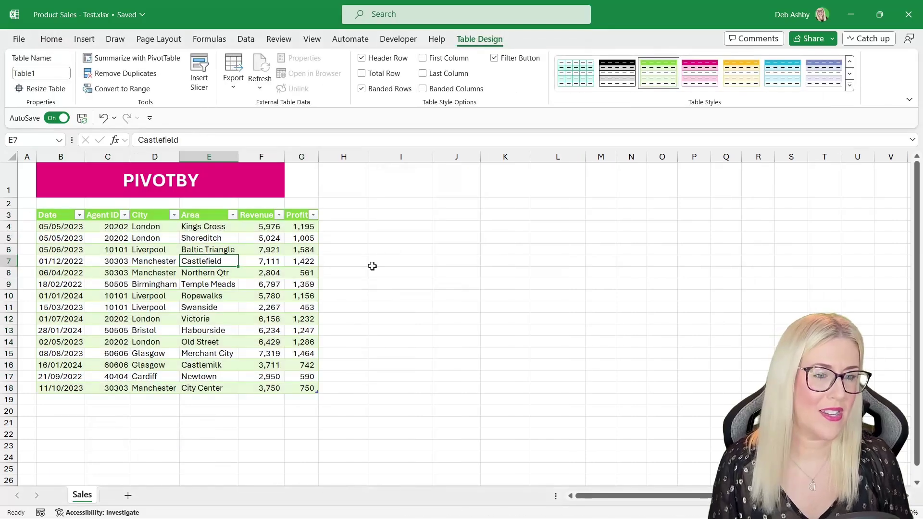
{"action": "left_click", "coordinate": [849, 85]}
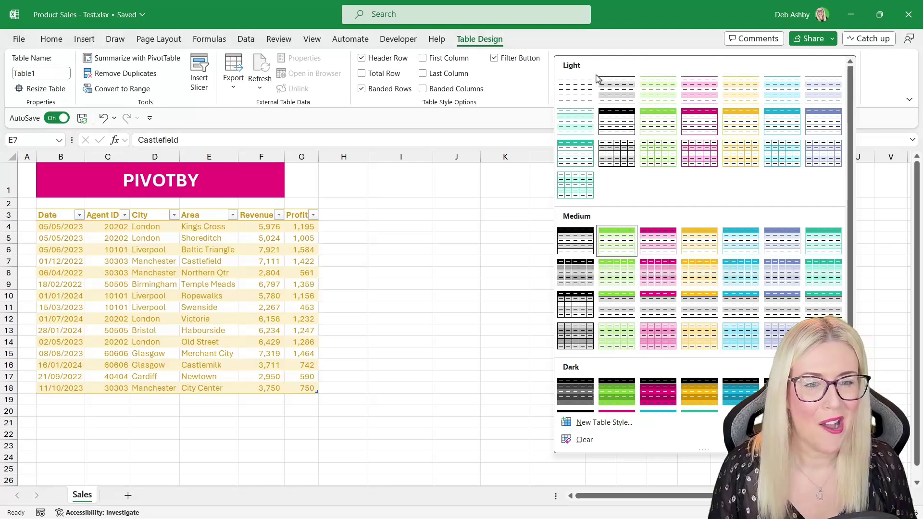
{"action": "left_click", "coordinate": [579, 91]}
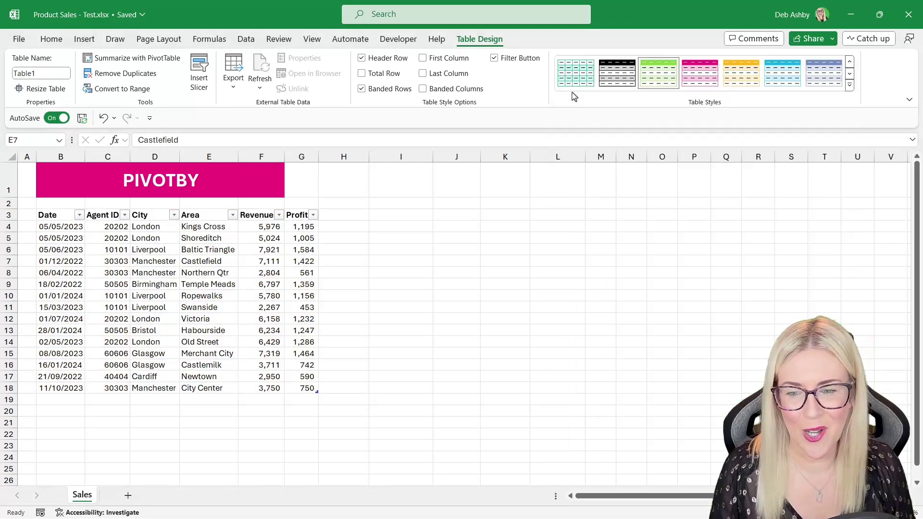
{"action": "left_click", "coordinate": [219, 251]}
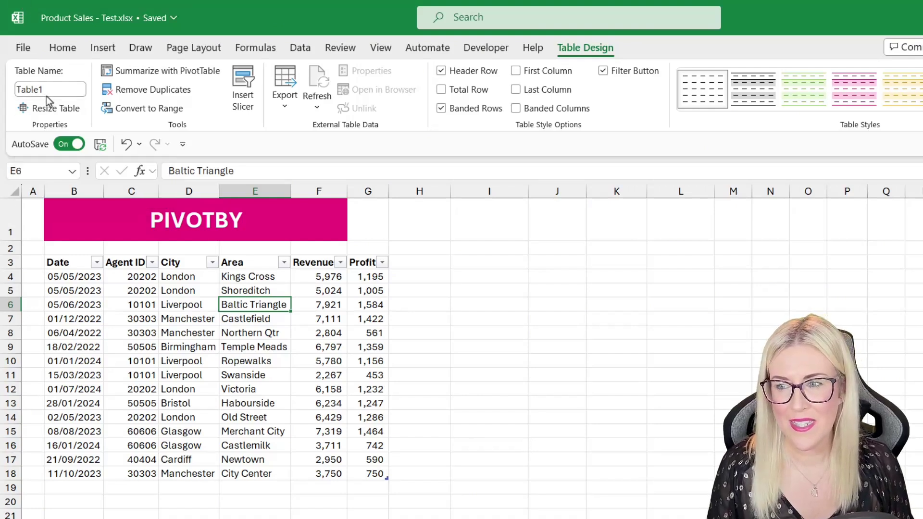
Change the table name from Table1 to SalesRev.
{"action": "double_click", "coordinate": [48, 89]}
{"action": "type", "text": "SalesRev"}
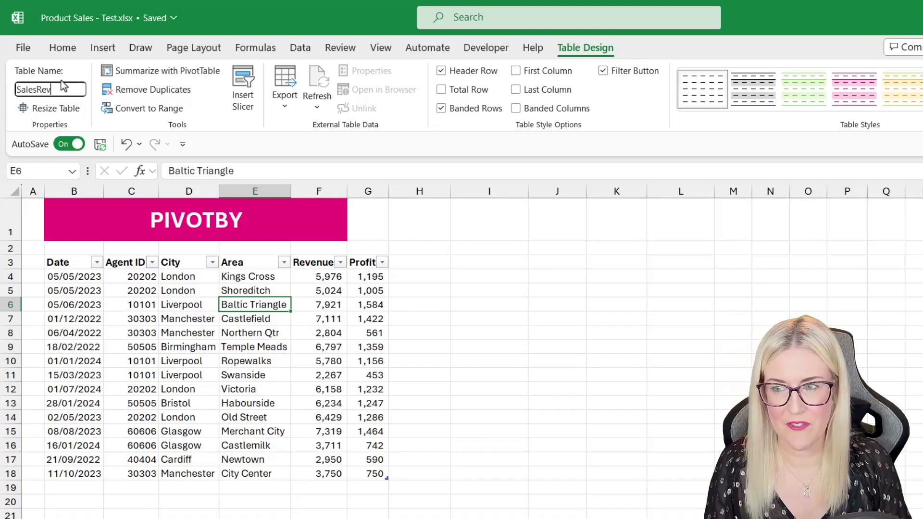
{"action": "key", "text": "Return"}
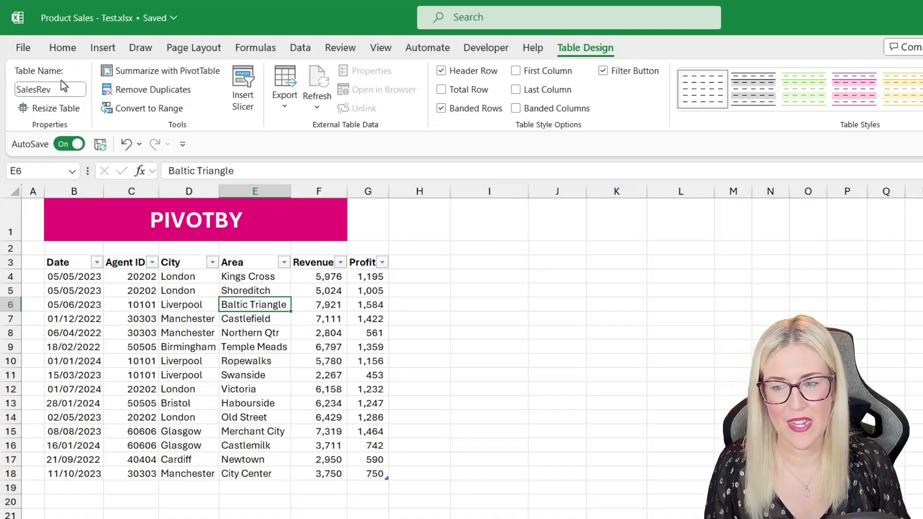
{"action": "left_click", "coordinate": [274, 291]}
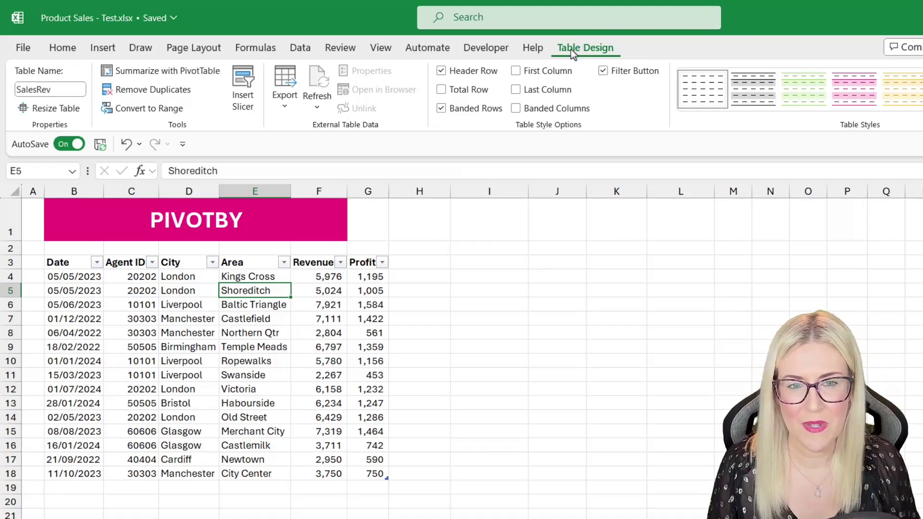
Insert an empty PivotTable from SalesRev on the existing Sales sheet at cell L3.
{"action": "left_click", "coordinate": [151, 71]}
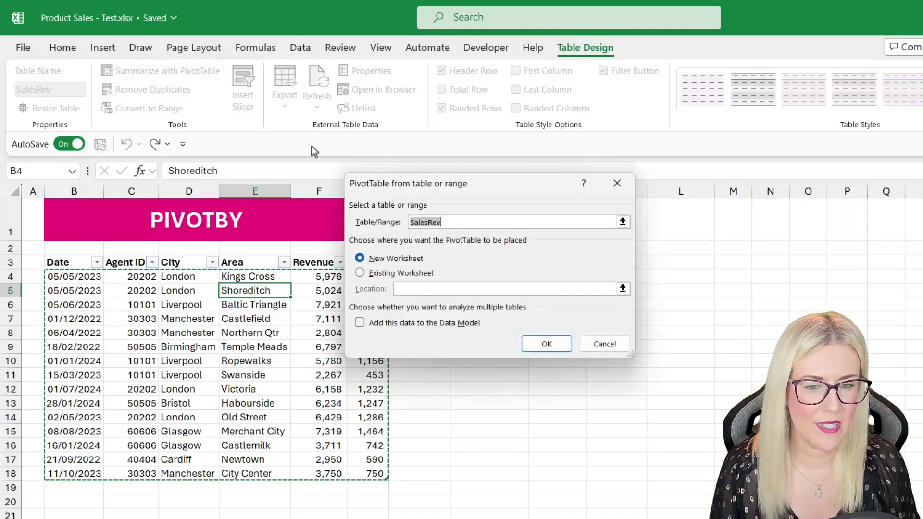
{"action": "left_click_drag", "start_coordinate": [518, 185], "coordinate": [605, 176]}
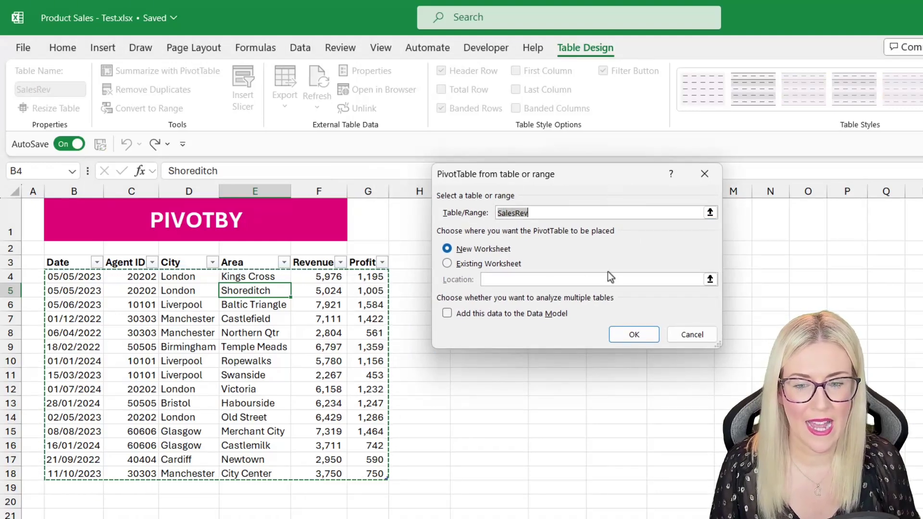
{"action": "left_click", "coordinate": [456, 267]}
{"action": "left_click_drag", "start_coordinate": [575, 176], "coordinate": [326, 200]}
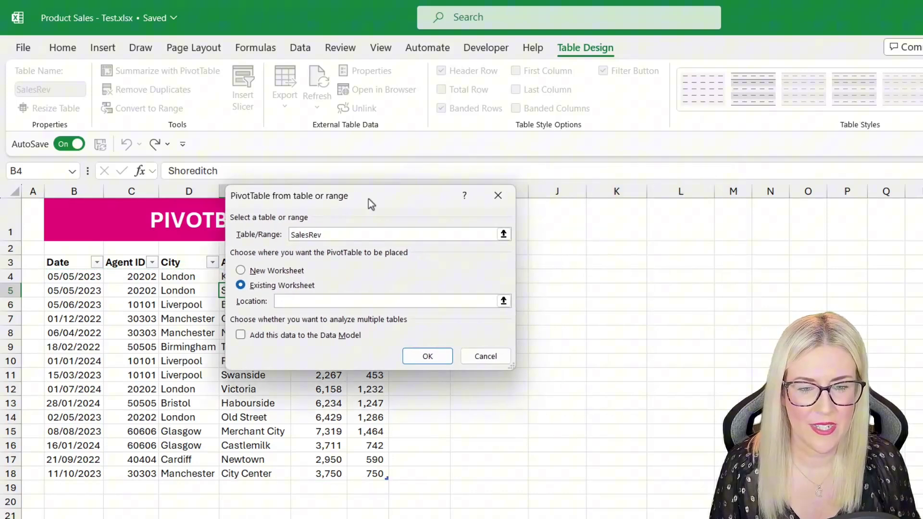
{"action": "left_click", "coordinate": [665, 262]}
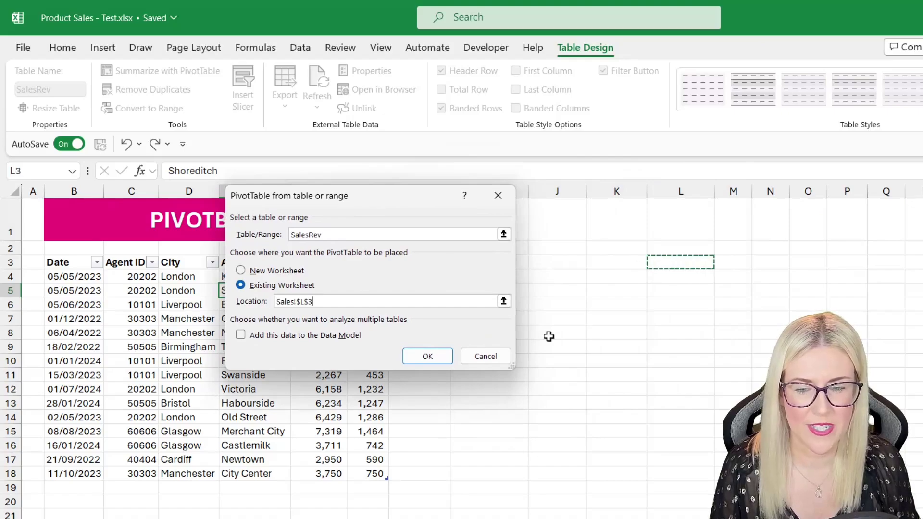
{"action": "left_click", "coordinate": [428, 358]}
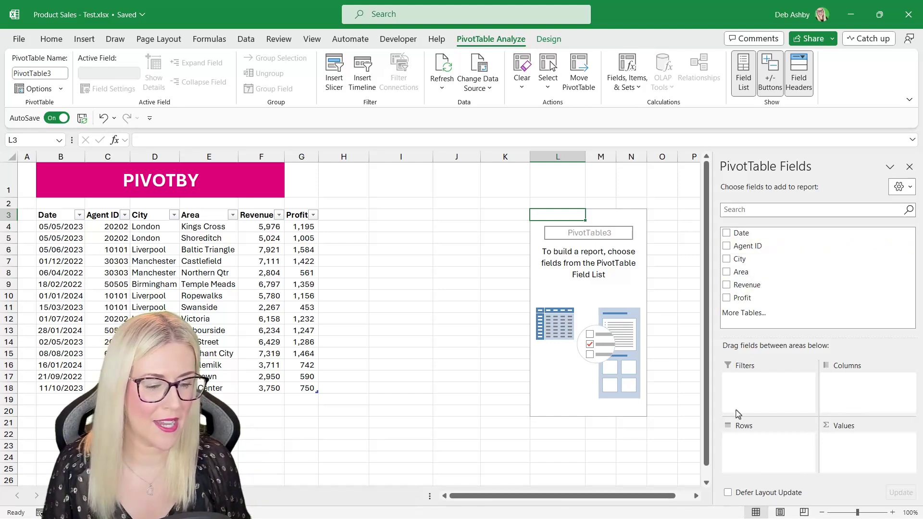
Put City in Rows and Profit in Values, giving a 16046.2 grand total.
{"action": "left_click", "coordinate": [745, 420]}
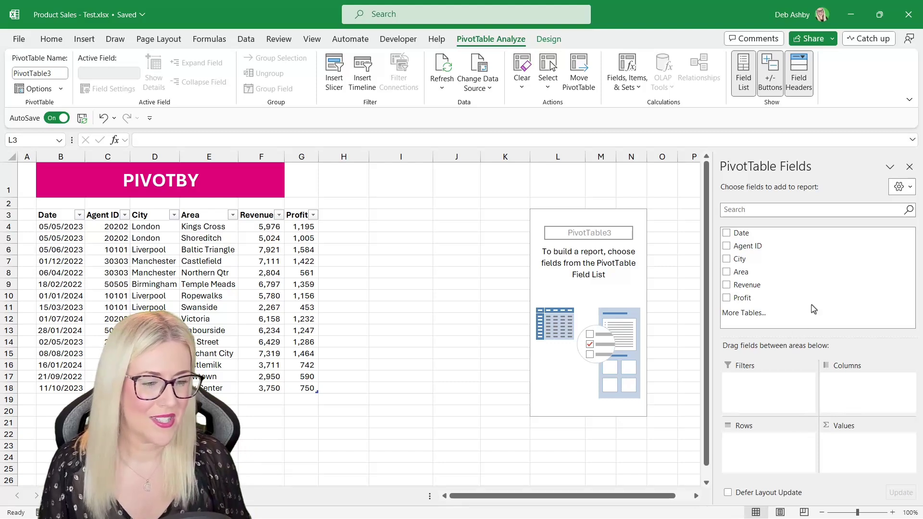
{"action": "left_click_drag", "start_coordinate": [735, 261], "coordinate": [768, 463]}
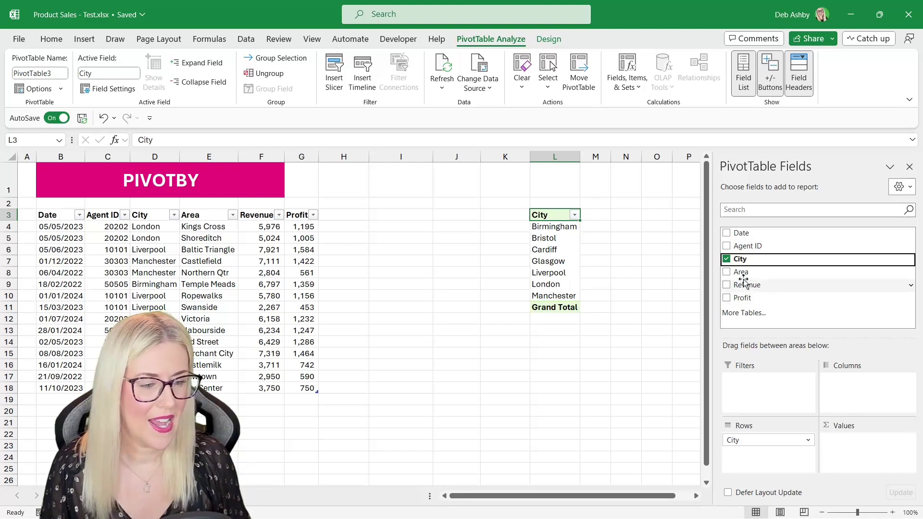
{"action": "left_click_drag", "start_coordinate": [746, 299], "coordinate": [871, 464]}
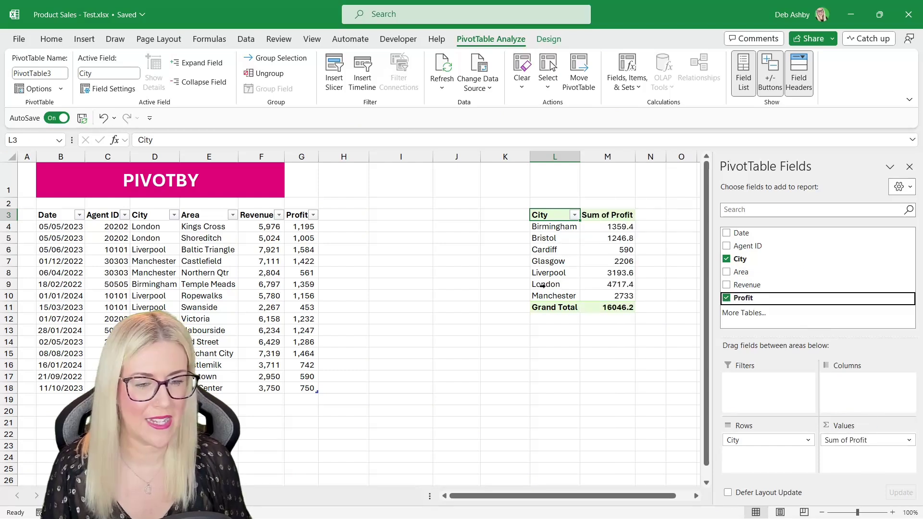
{"action": "left_click", "coordinate": [613, 228]}
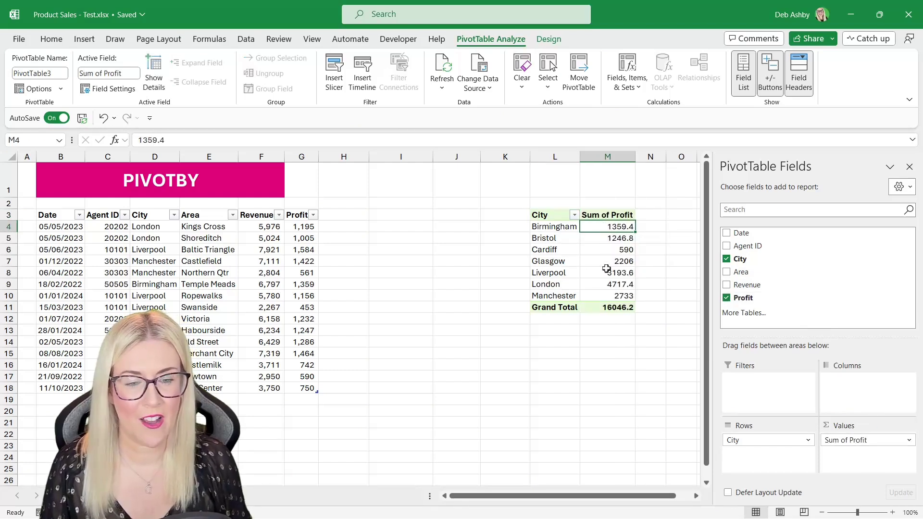
{"action": "mouse_move", "coordinate": [607, 268]}
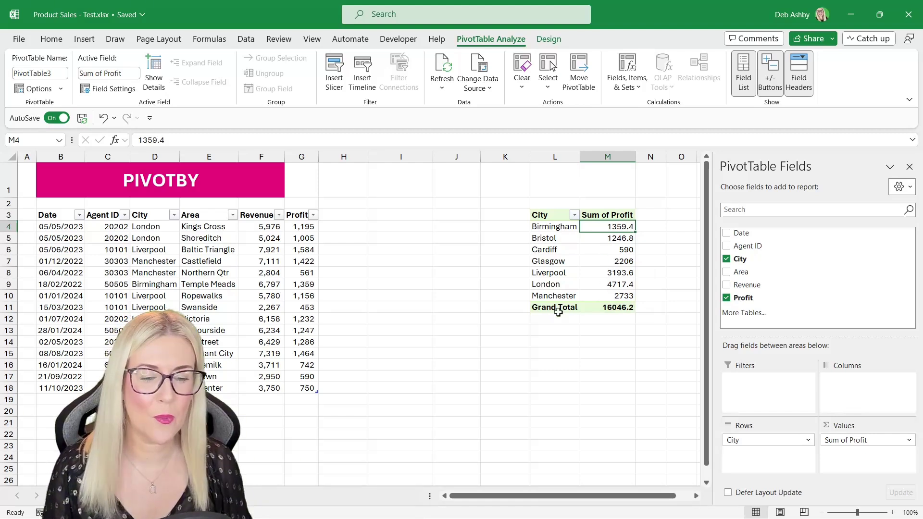
{"action": "mouse_move", "coordinate": [619, 305]}
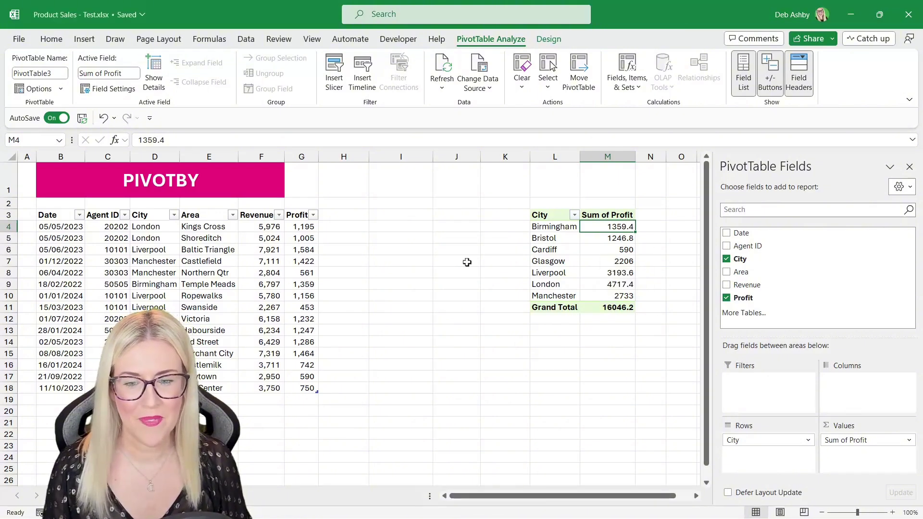
Narrow column H and widen column J beside the data.
{"action": "left_click", "coordinate": [380, 214]}
{"action": "left_click_drag", "start_coordinate": [369, 157], "coordinate": [351, 157]}
{"action": "left_click_drag", "start_coordinate": [463, 156], "coordinate": [550, 202]}
Enter =PIVOTBY(SalesRev[City],,SalesRev[Profit],SUM) in I4 so profit by city spills out.
{"action": "type", "text": "="}
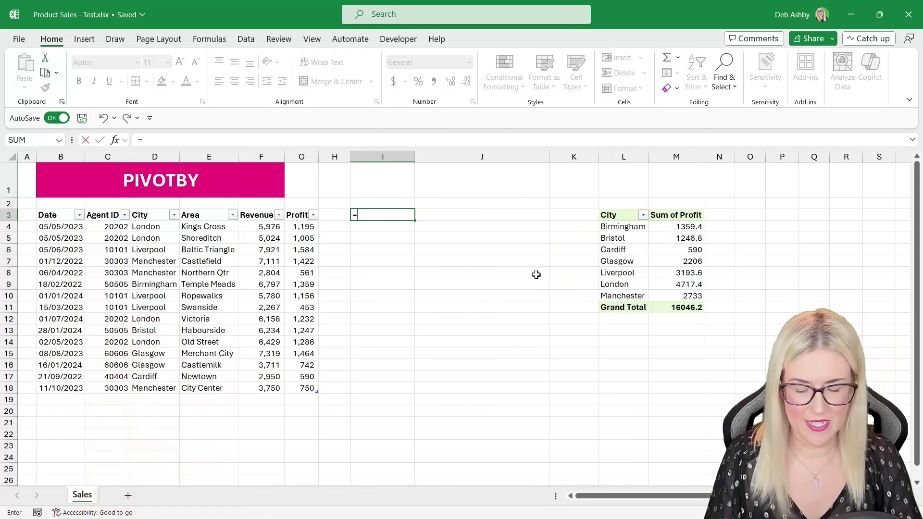
{"action": "type", "text": "IVOT"}
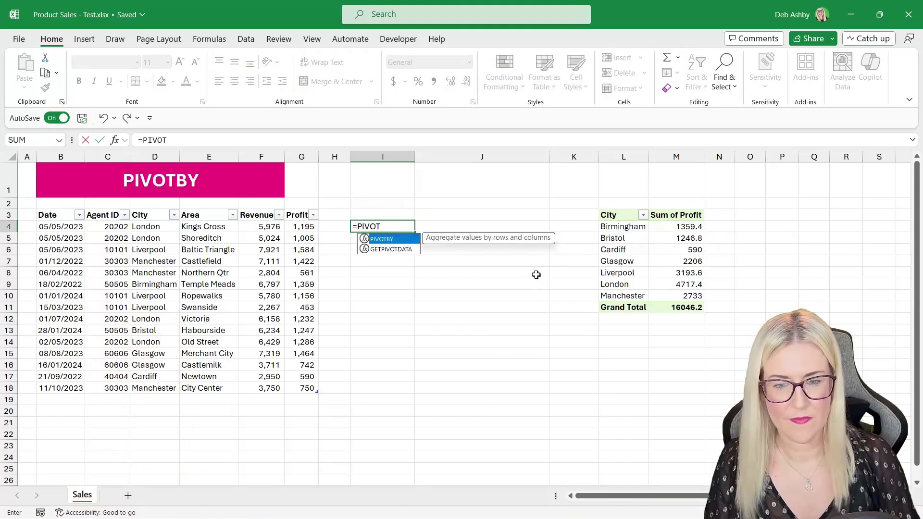
{"action": "key", "text": "Tab"}
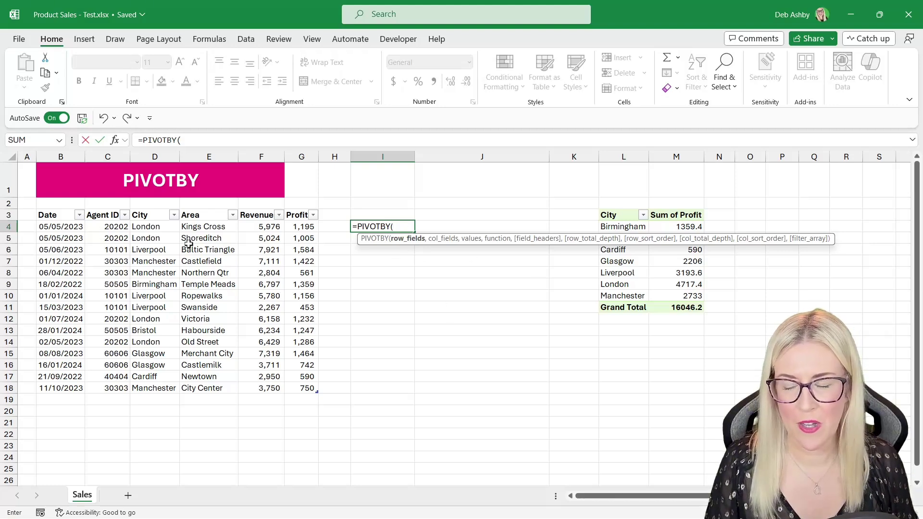
{"action": "left_click_drag", "start_coordinate": [152, 215], "coordinate": [150, 385]}
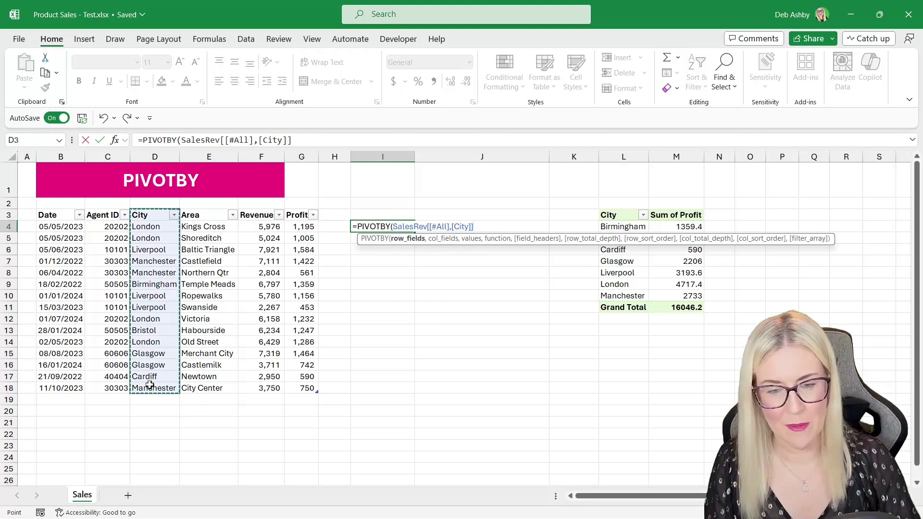
{"action": "type", "text": ","}
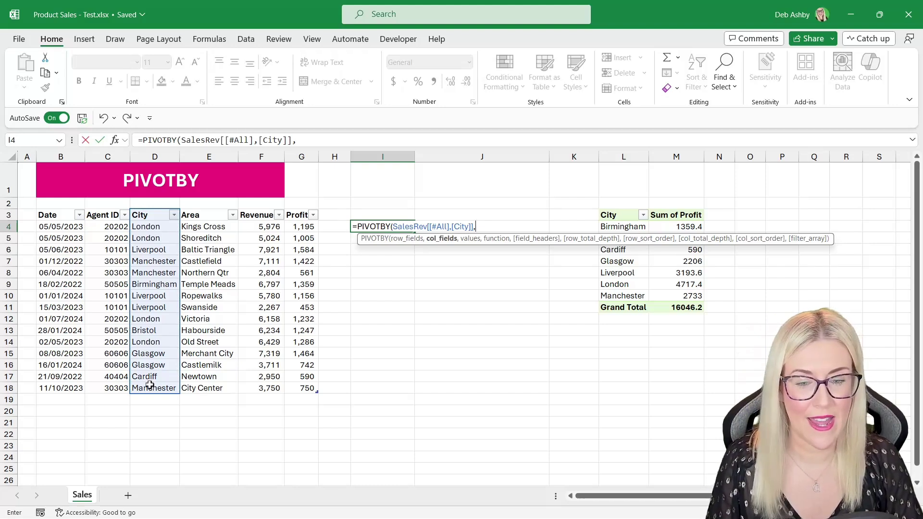
{"action": "type", "text": ","}
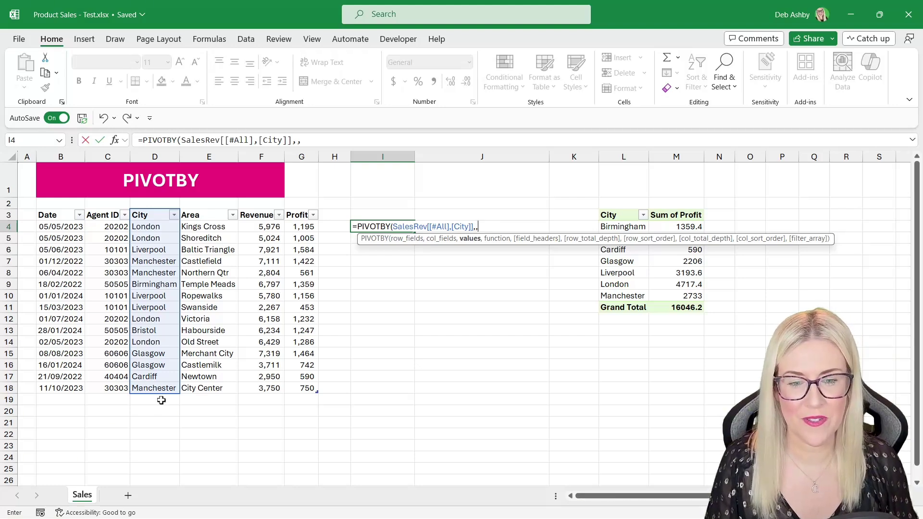
{"action": "left_click", "coordinate": [302, 215]}
{"action": "left_click_drag", "start_coordinate": [302, 232], "coordinate": [303, 381]}
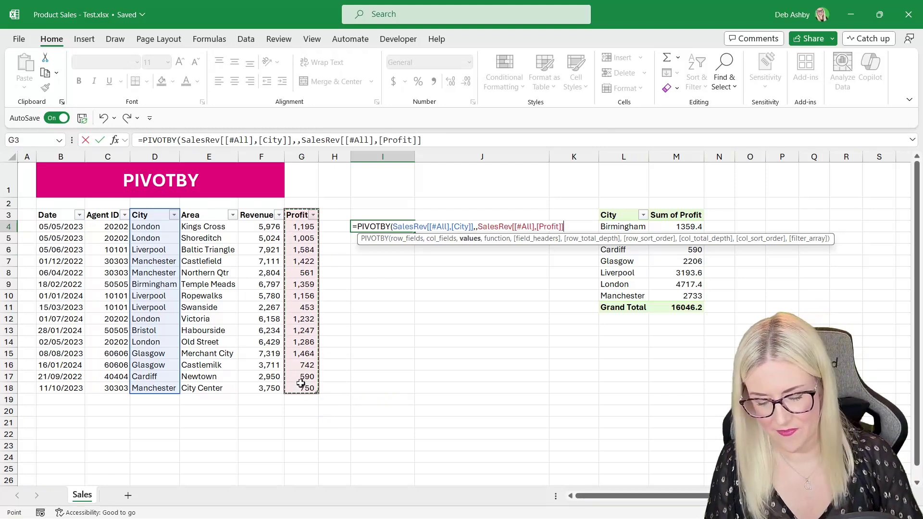
{"action": "type", "text": ","}
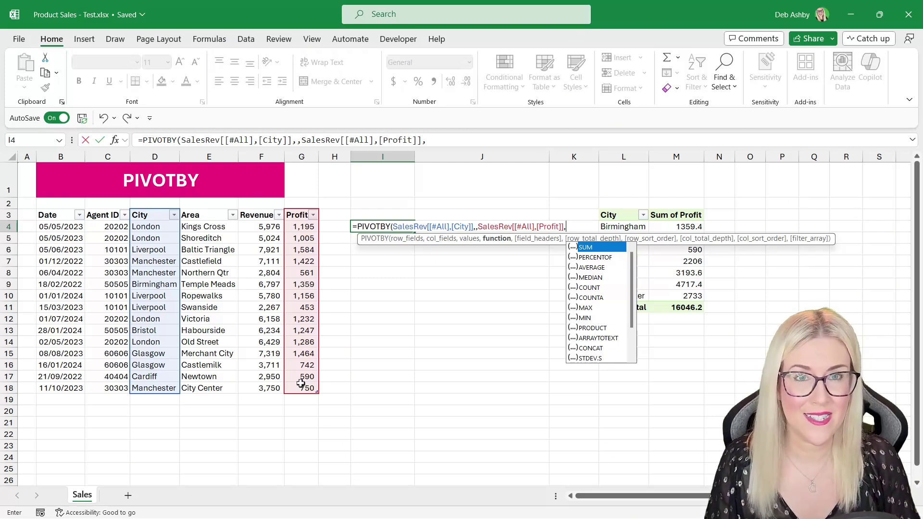
{"action": "key", "text": "Tab"}
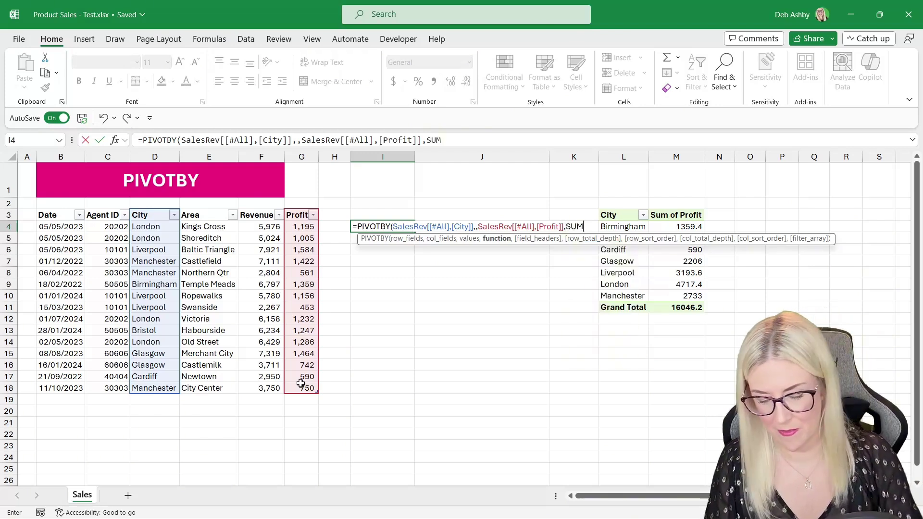
{"action": "type", "text": ")"}
{"action": "key", "text": "Return"}
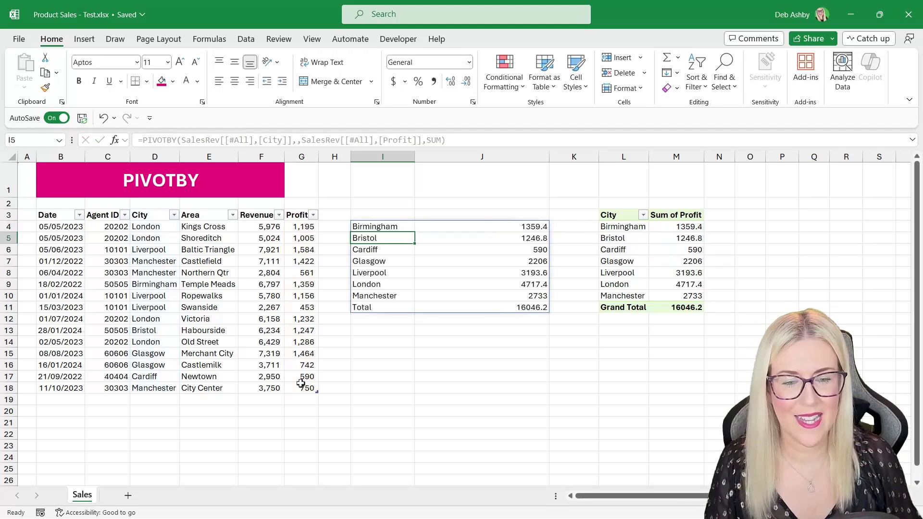
Narrow column J to fit the I4:J11 city profit totals.
{"action": "left_click_drag", "start_coordinate": [550, 162], "coordinate": [489, 161]}
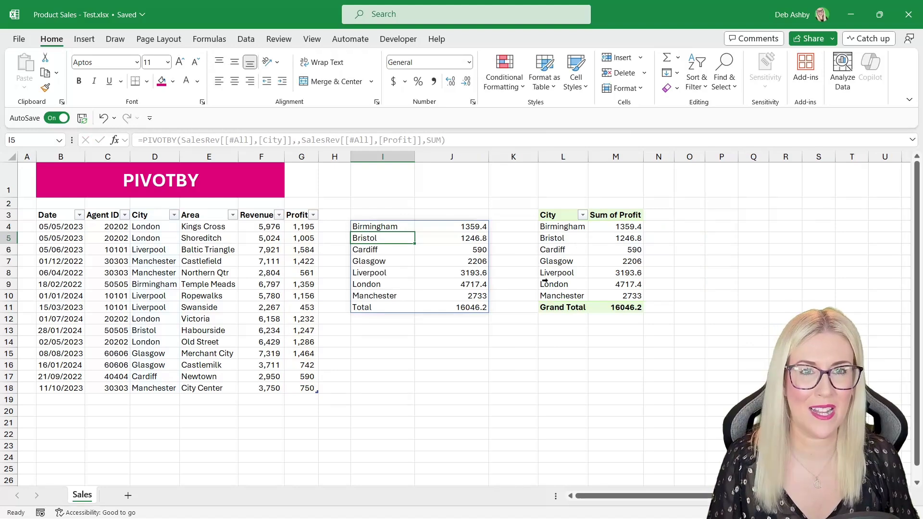
{"action": "left_click", "coordinate": [369, 307]}
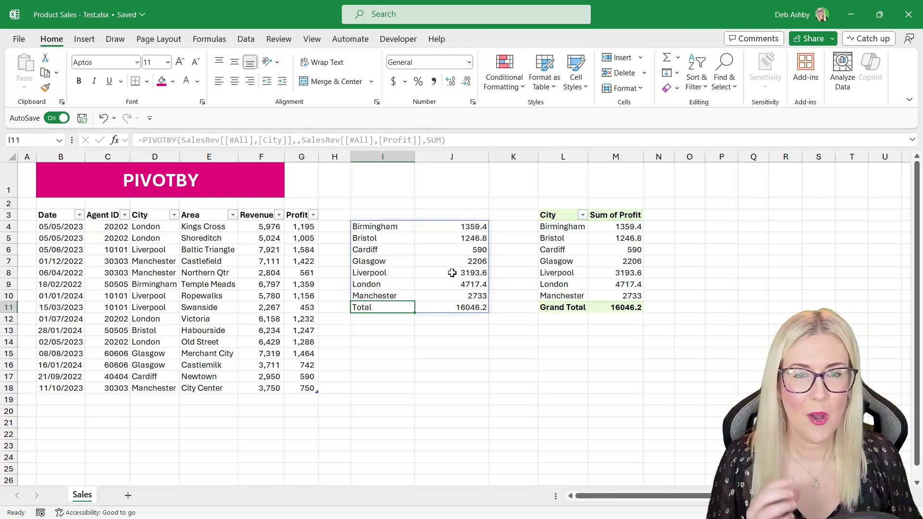
{"action": "left_click", "coordinate": [373, 228]}
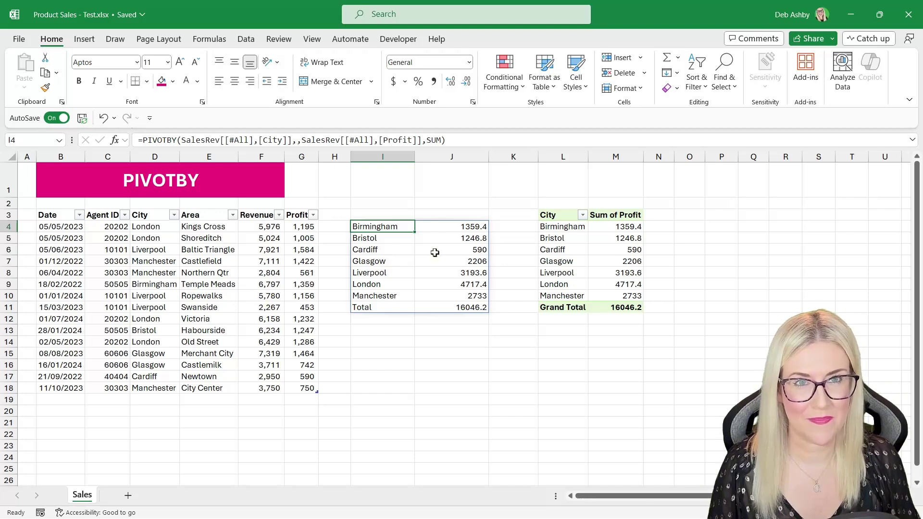
Start a row 19 record with date 07/12/2023, an agent ID and city Belfast.
{"action": "left_click", "coordinate": [63, 400]}
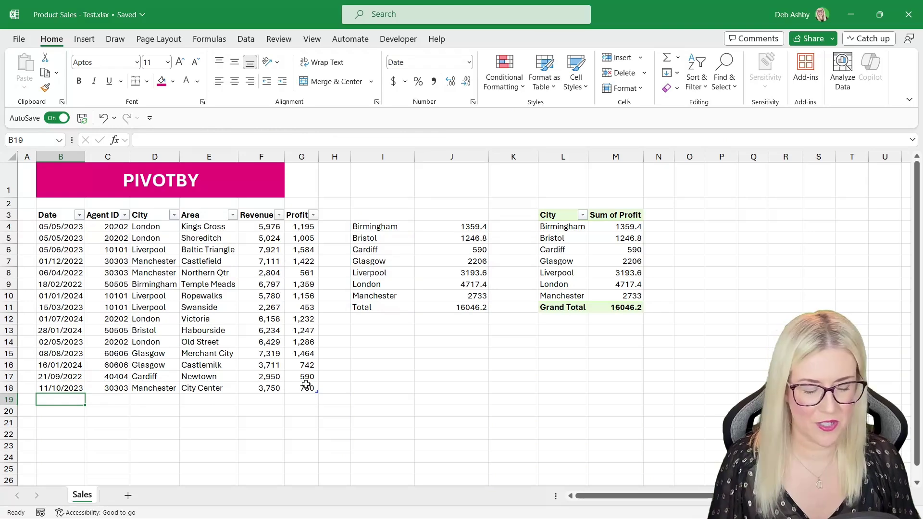
{"action": "type", "text": "07/12/2023"}
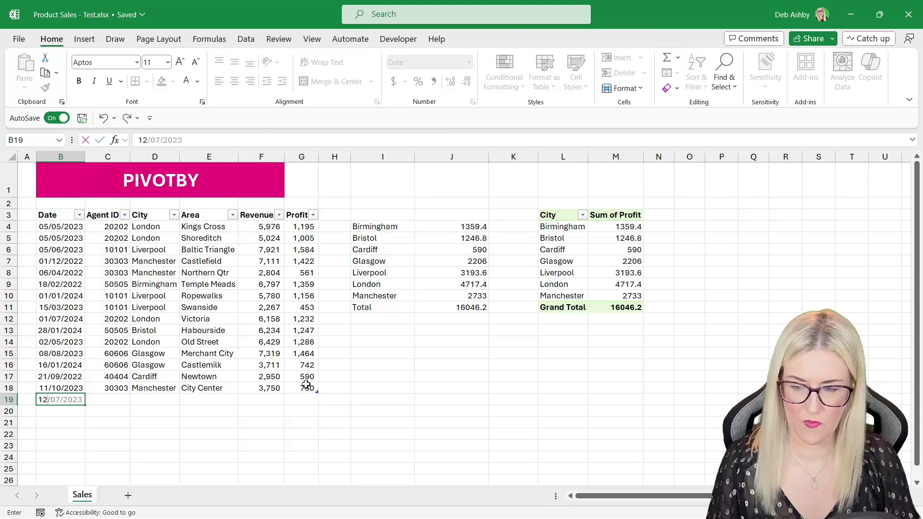
{"action": "key", "text": "Tab"}
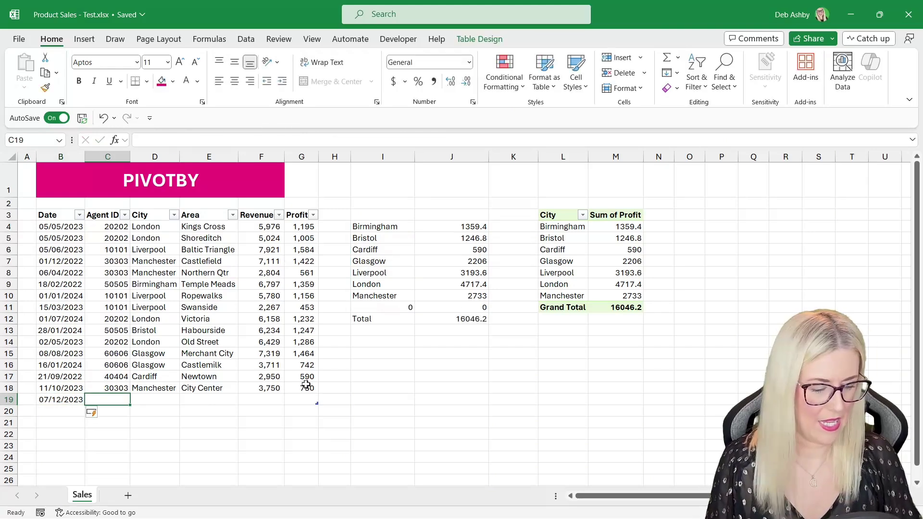
{"action": "type", "text": "707070"}
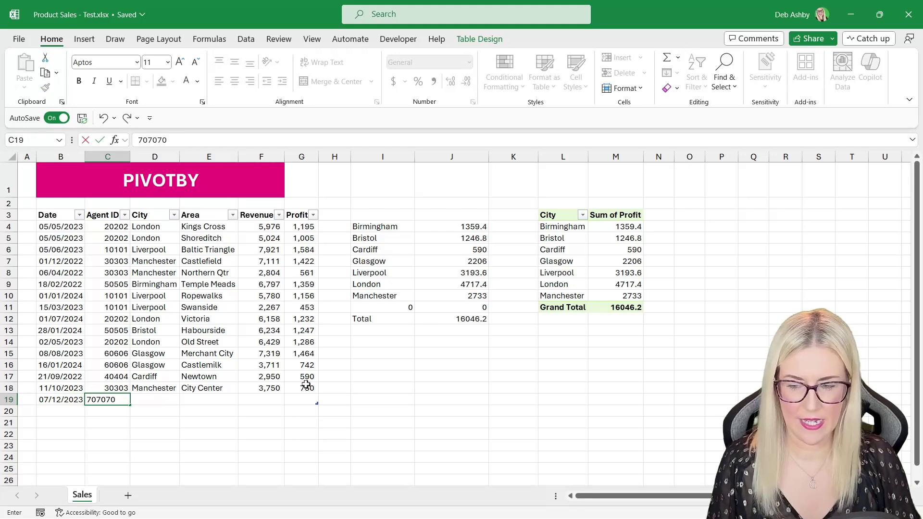
{"action": "key", "text": "Tab"}
{"action": "type", "text": "Belfast"}
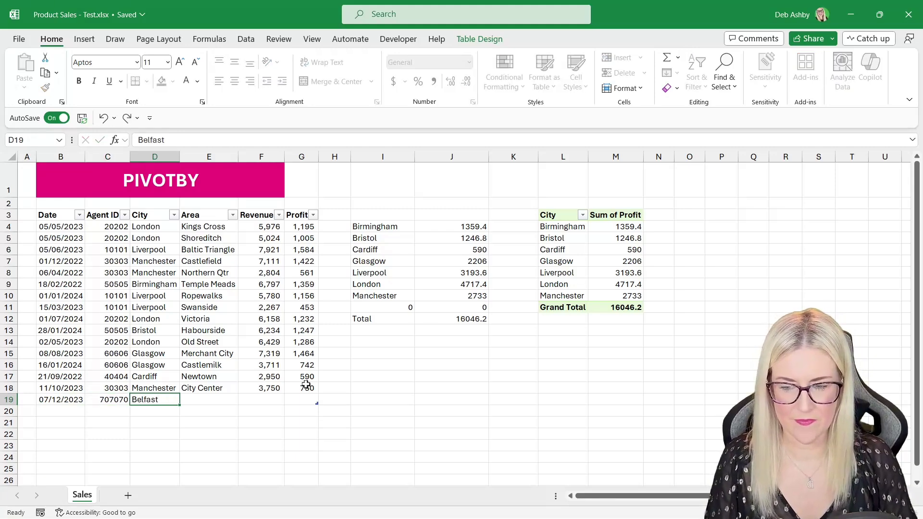
{"action": "key", "text": "Tab"}
Complete it with area City Center, revenue 4000 and profit 2000, then check Belfast in the results.
{"action": "type", "text": "Ci"}
{"action": "key", "text": "Tab"}
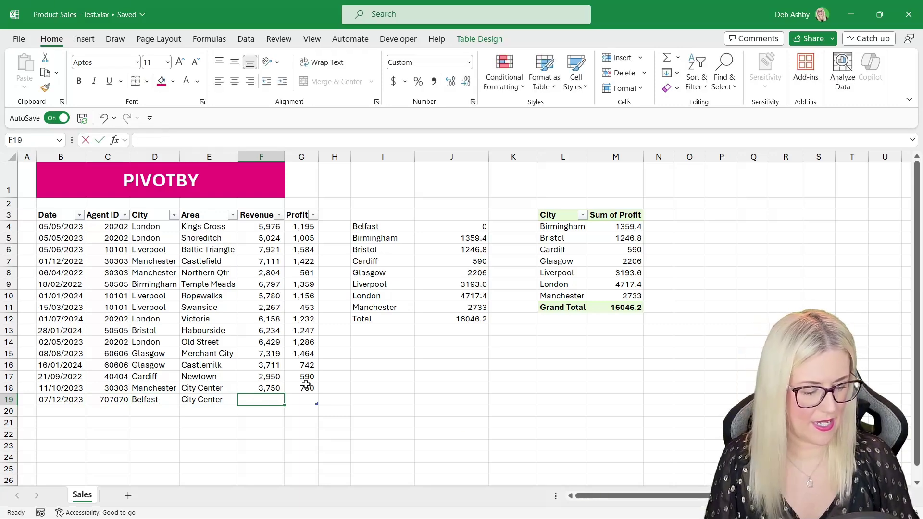
{"action": "type", "text": "4000"}
{"action": "key", "text": "Tab"}
{"action": "type", "text": "2000"}
{"action": "left_click", "coordinate": [258, 338]}
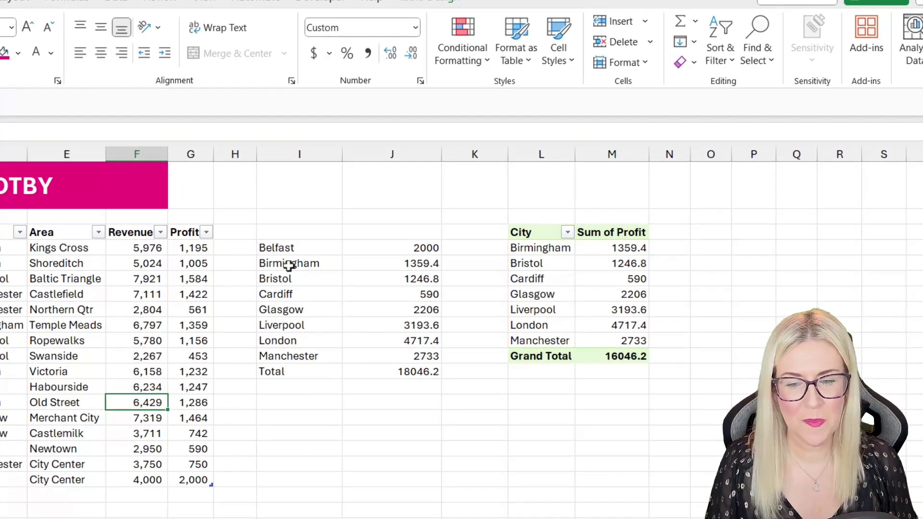
{"action": "left_click", "coordinate": [288, 264]}
{"action": "left_click_drag", "start_coordinate": [280, 250], "coordinate": [412, 247]}
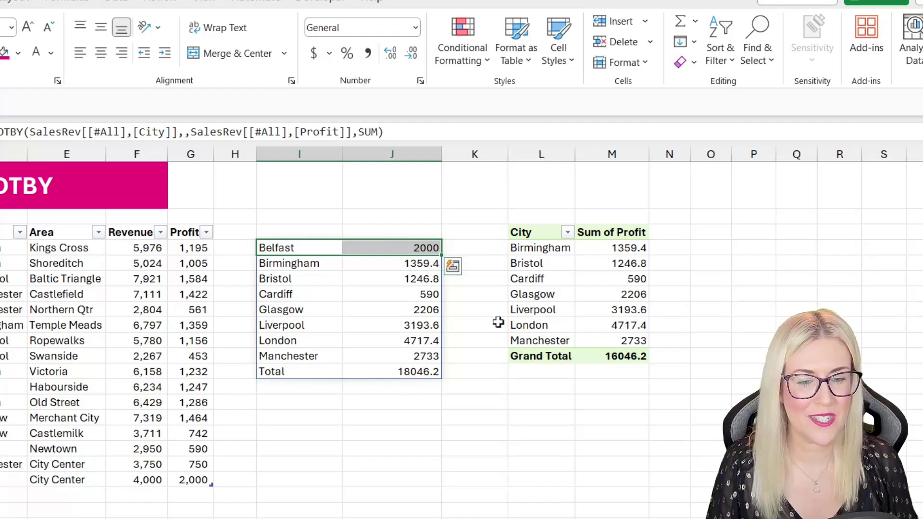
Refresh the PivotTable so it lists Belfast with 2000 profit and an 18046.2 total.
{"action": "left_click", "coordinate": [542, 280]}
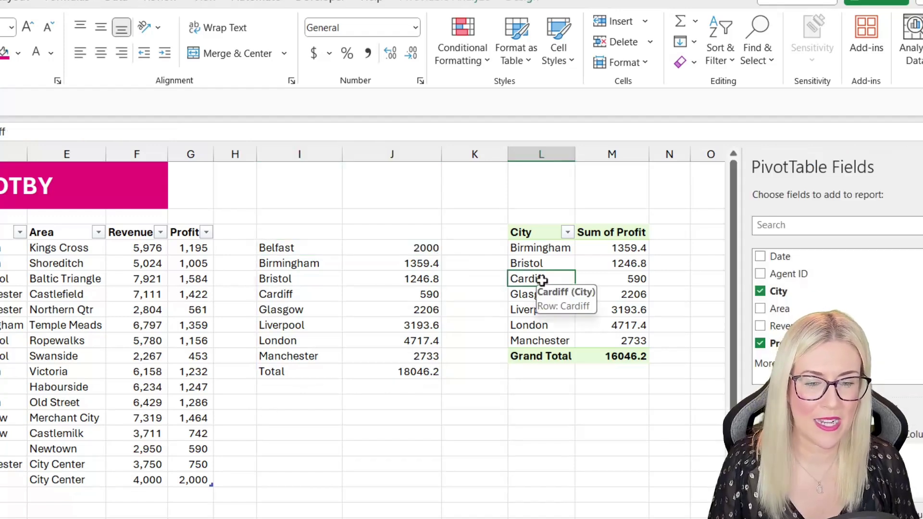
{"action": "right_click", "coordinate": [542, 279]}
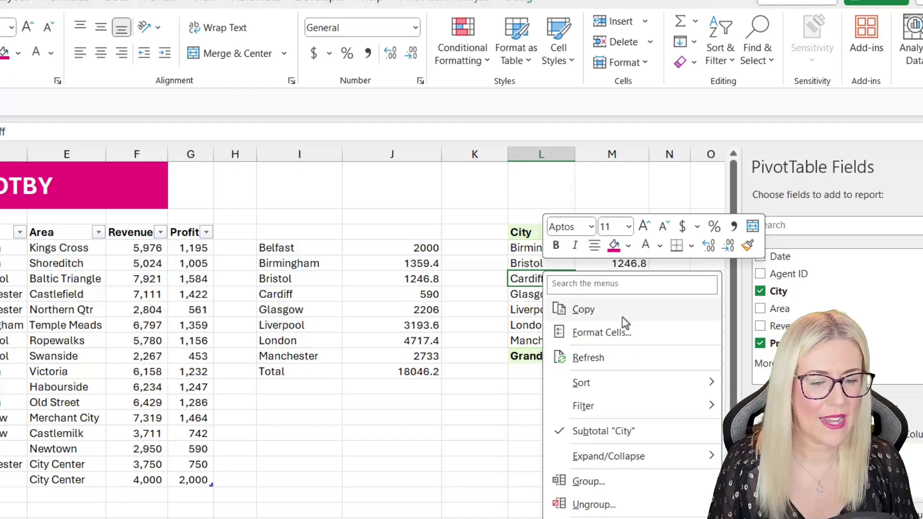
{"action": "left_click", "coordinate": [569, 358]}
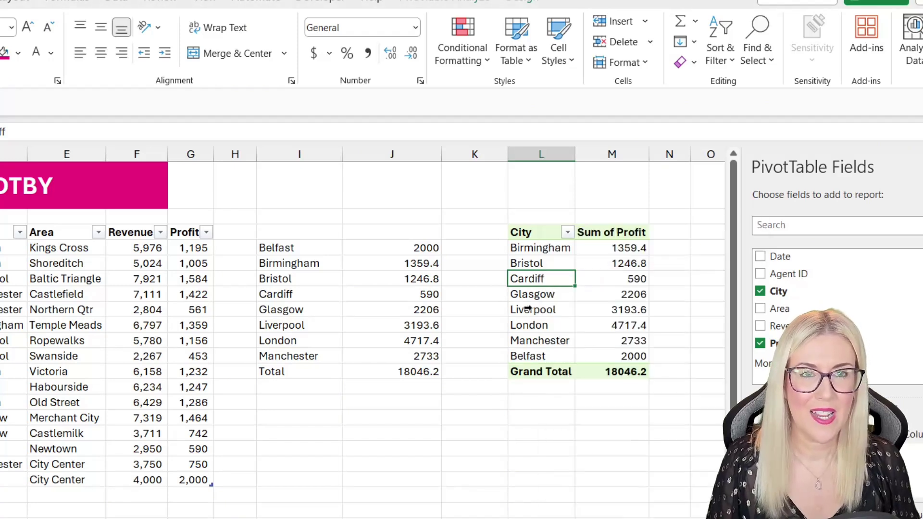
{"action": "left_click", "coordinate": [555, 299]}
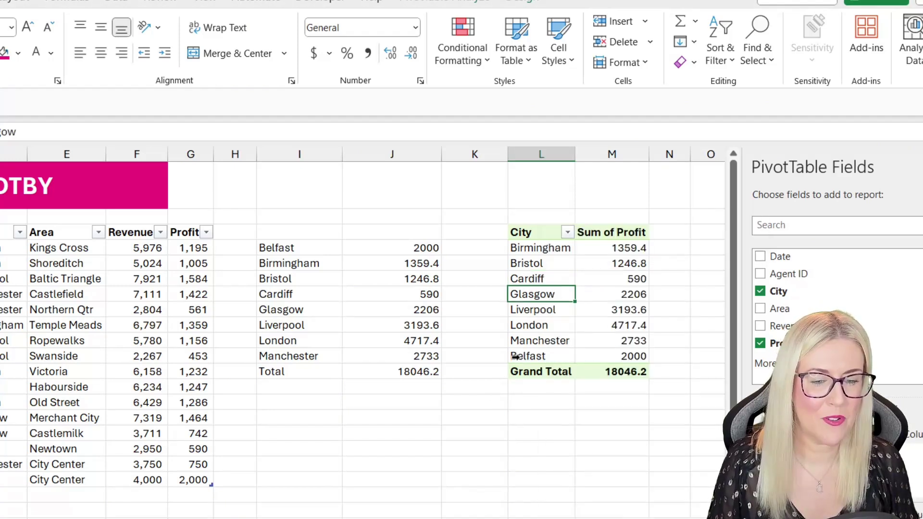
{"action": "left_click", "coordinate": [564, 351]}
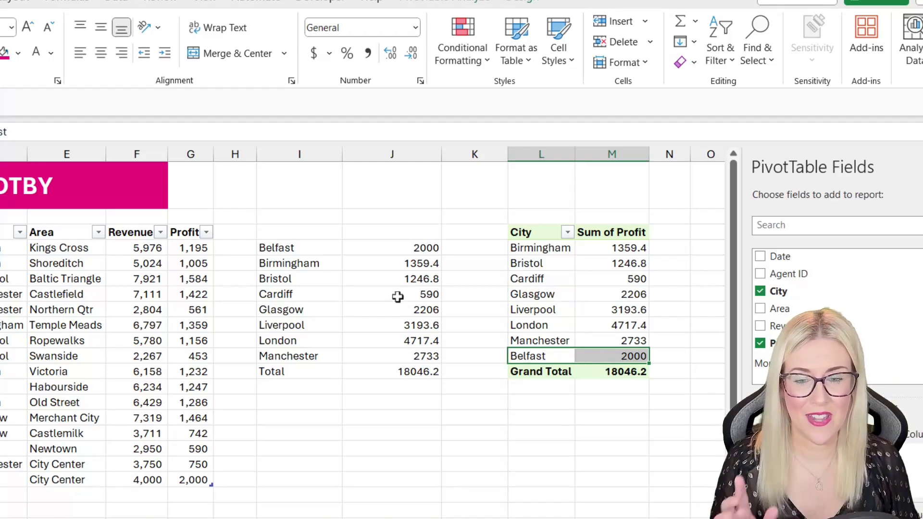
{"action": "left_click", "coordinate": [319, 268]}
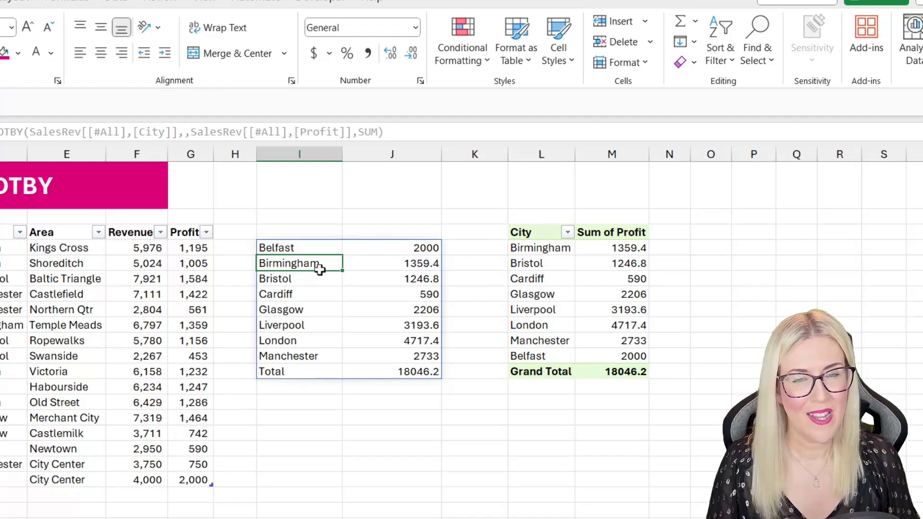
Check the spilled city values, then edit I4's PIVOTBY formula in the formula bar.
{"action": "left_click", "coordinate": [281, 248]}
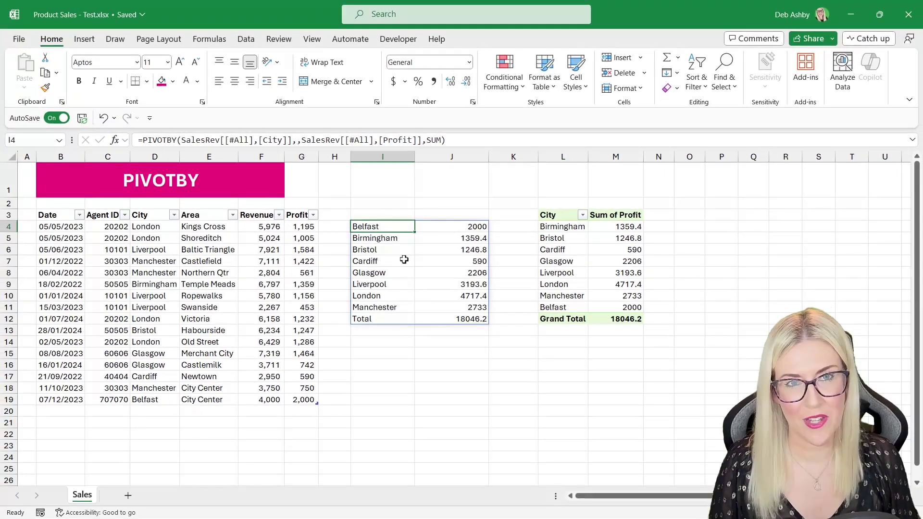
{"action": "left_click", "coordinate": [465, 287]}
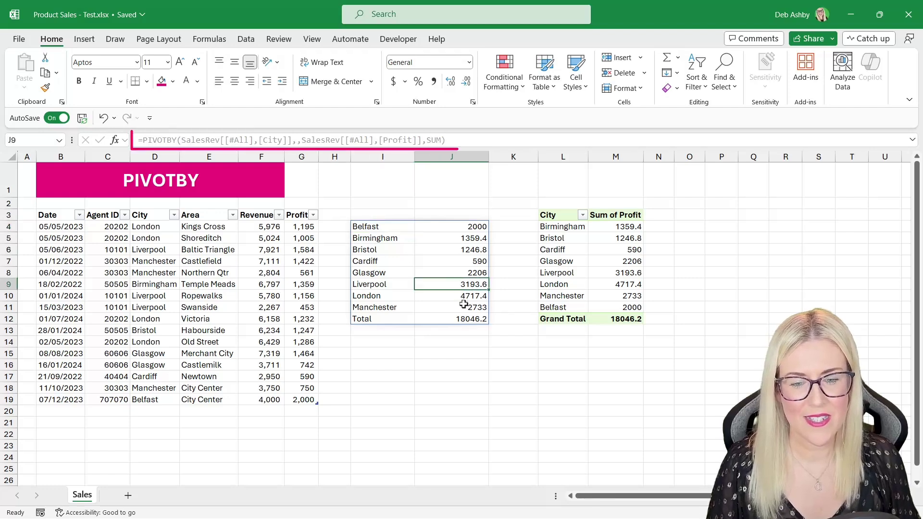
{"action": "left_click", "coordinate": [448, 304]}
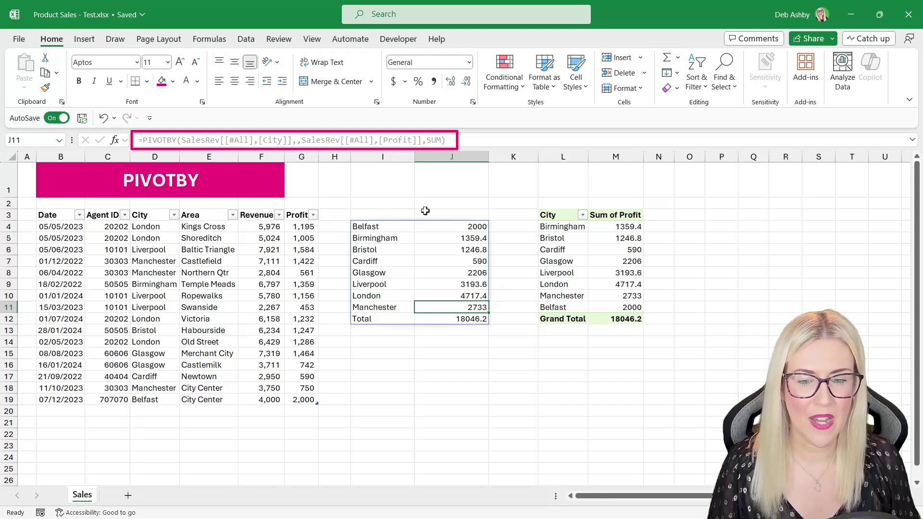
{"action": "left_click", "coordinate": [387, 228]}
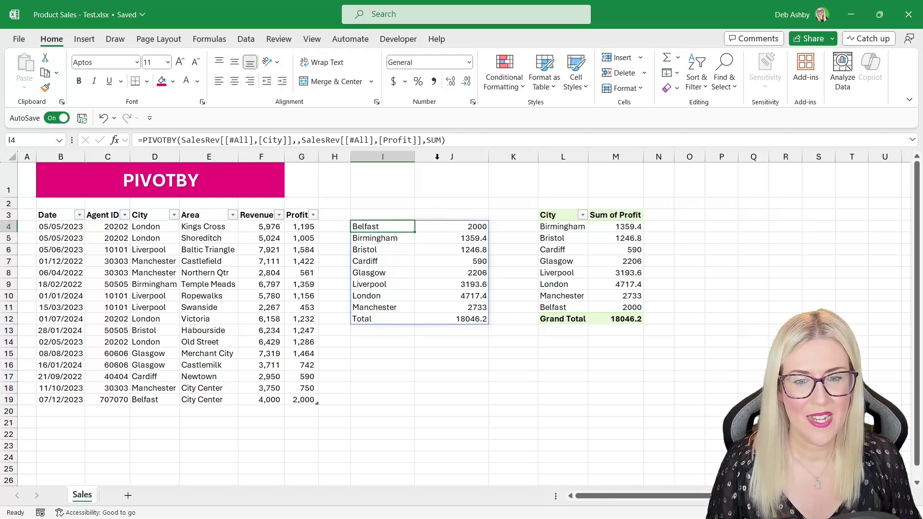
{"action": "left_click", "coordinate": [442, 140]}
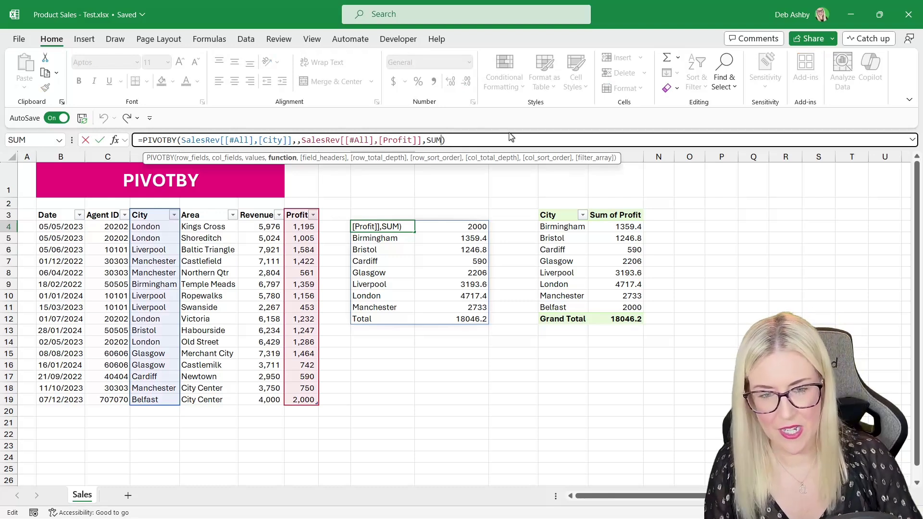
Add field_headers 3 (Yes and show) and row_total_depth 0 to the PIVOTBY formula.
{"action": "type", "text": ","}
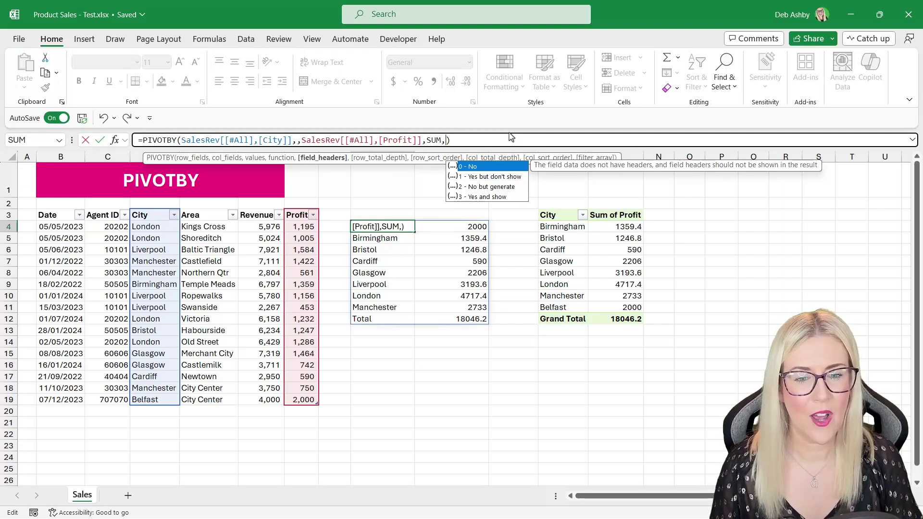
{"action": "key", "text": "Down"}
{"action": "key", "text": "Down"}
{"action": "key", "text": "Down"}
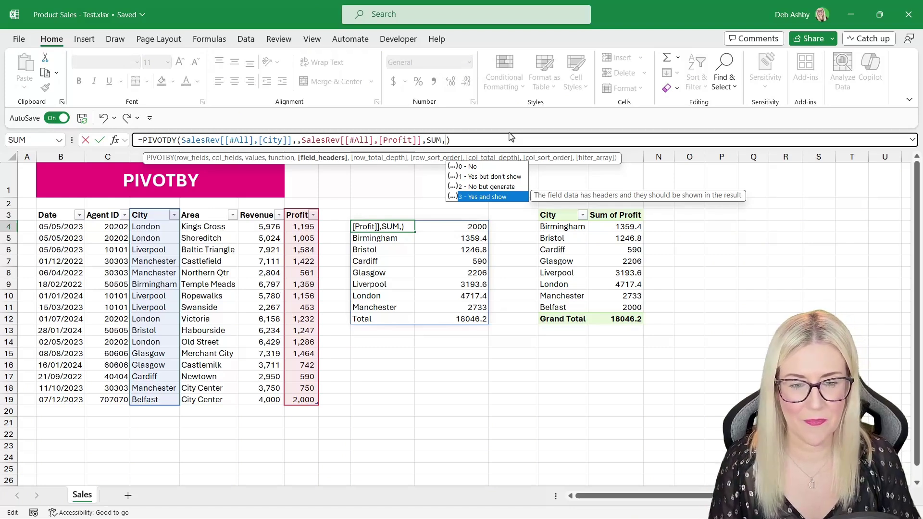
{"action": "type", "text": "3,"}
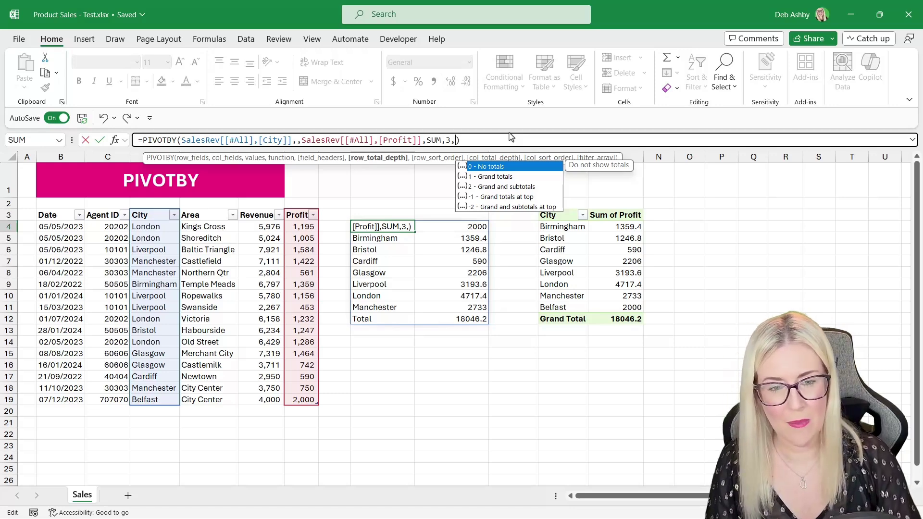
{"action": "type", "text": "0"}
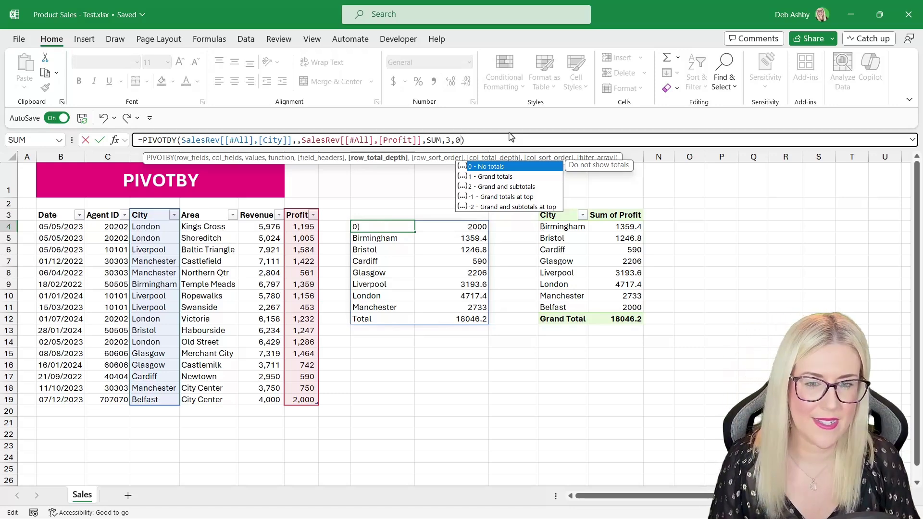
{"action": "type", "text": ","}
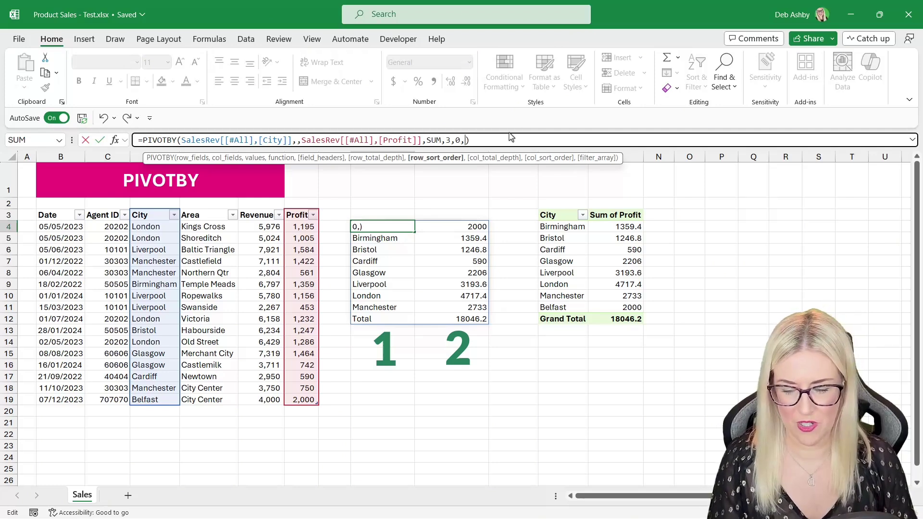
Enter -1 as the row sort order, leaving col_total_depth and col_sort_order empty.
{"action": "type", "text": "1"}
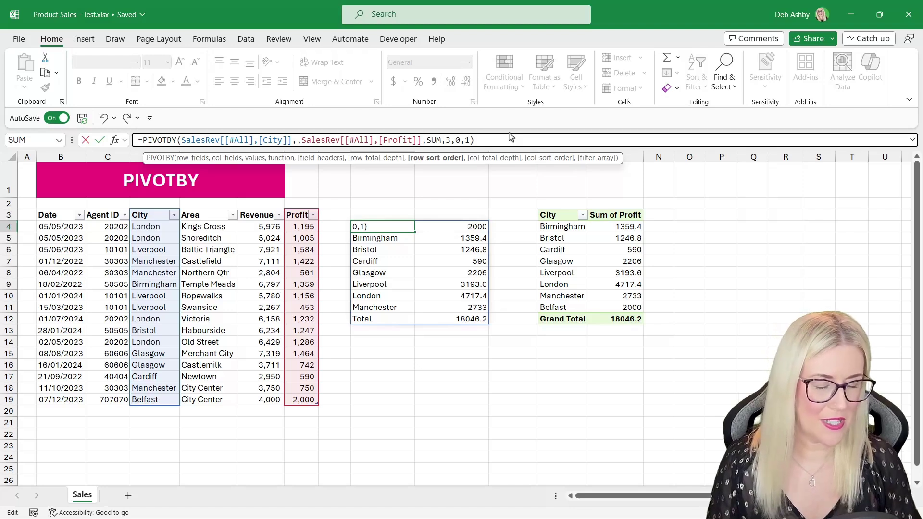
{"action": "key", "text": "Left"}
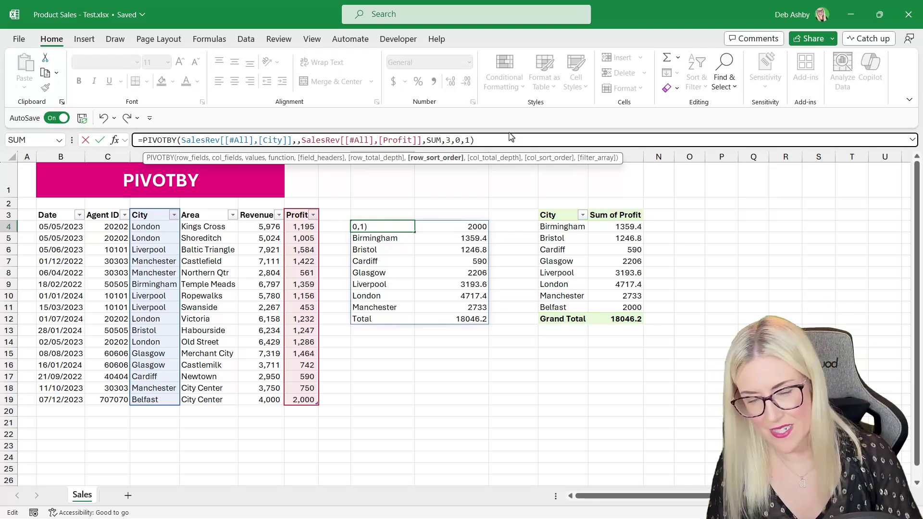
{"action": "type", "text": "-"}
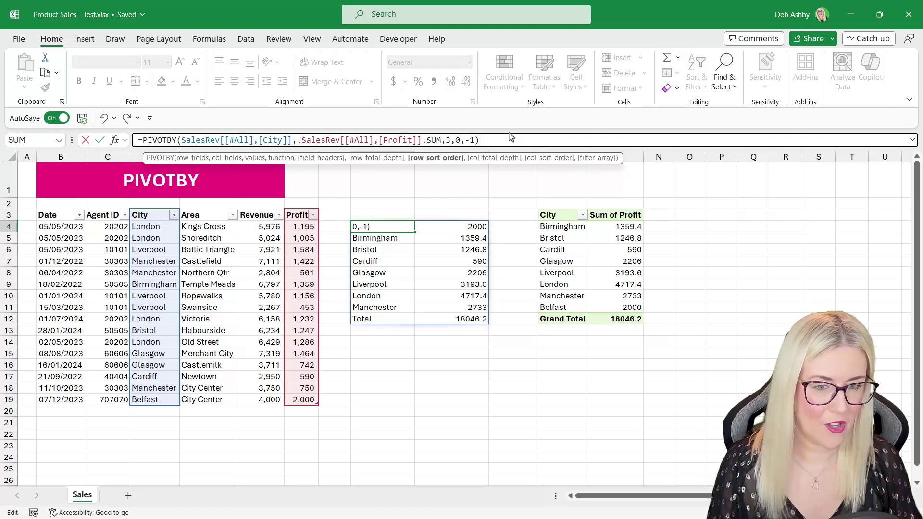
{"action": "type", "text": ","}
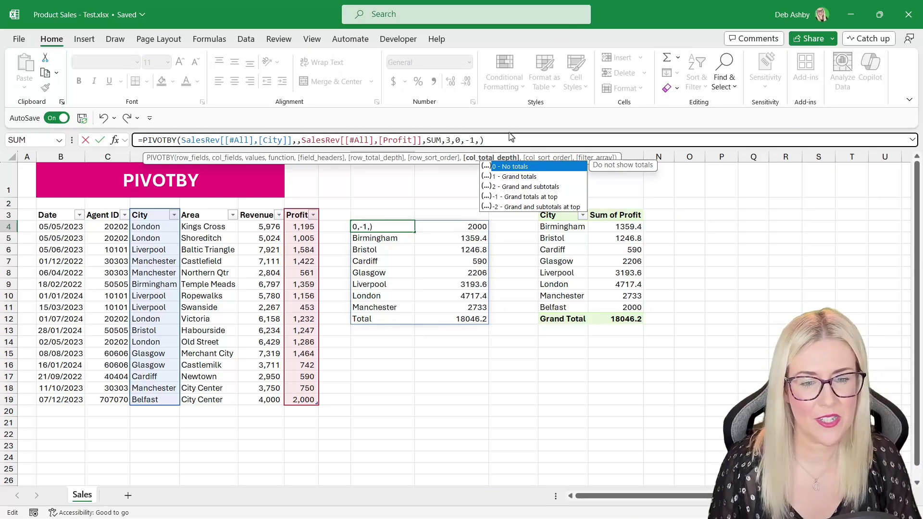
{"action": "type", "text": ","}
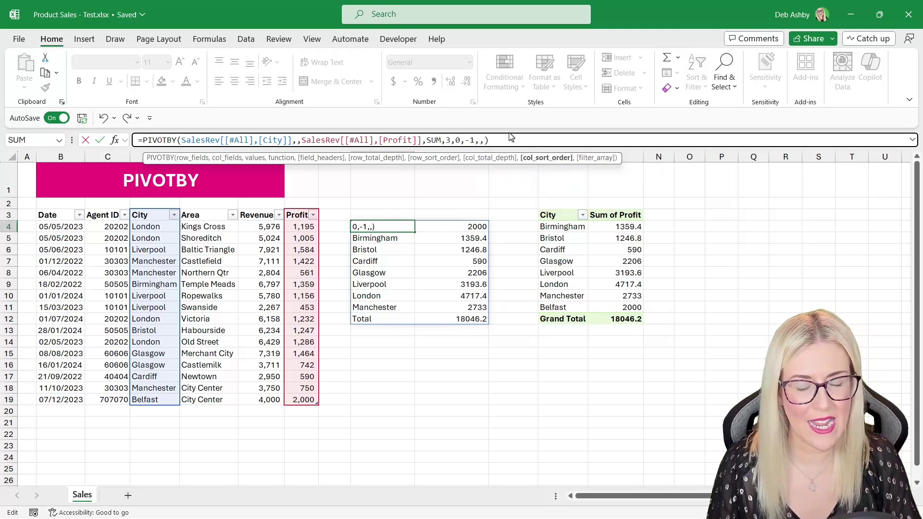
{"action": "type", "text": ","}
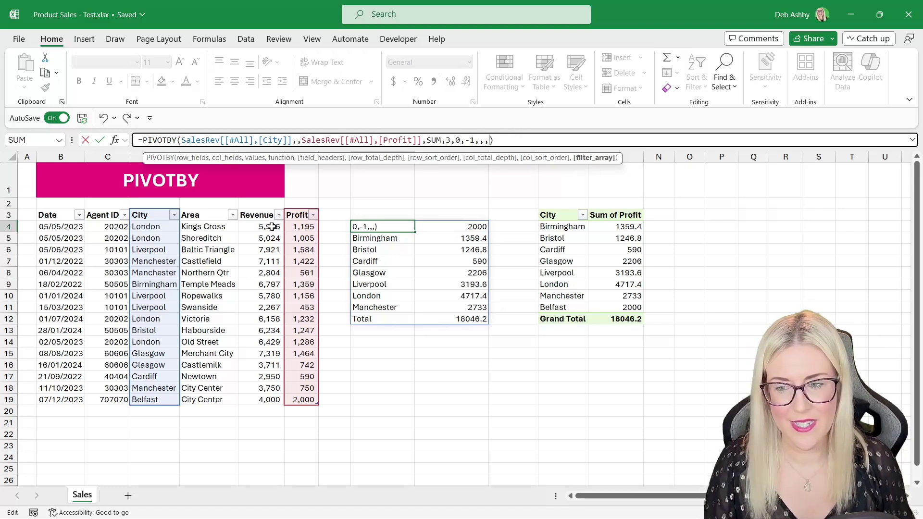
Set filter_array to the City column <>"Manchester" and commit the PIVOTBY formula.
{"action": "left_click_drag", "start_coordinate": [144, 215], "coordinate": [150, 408]}
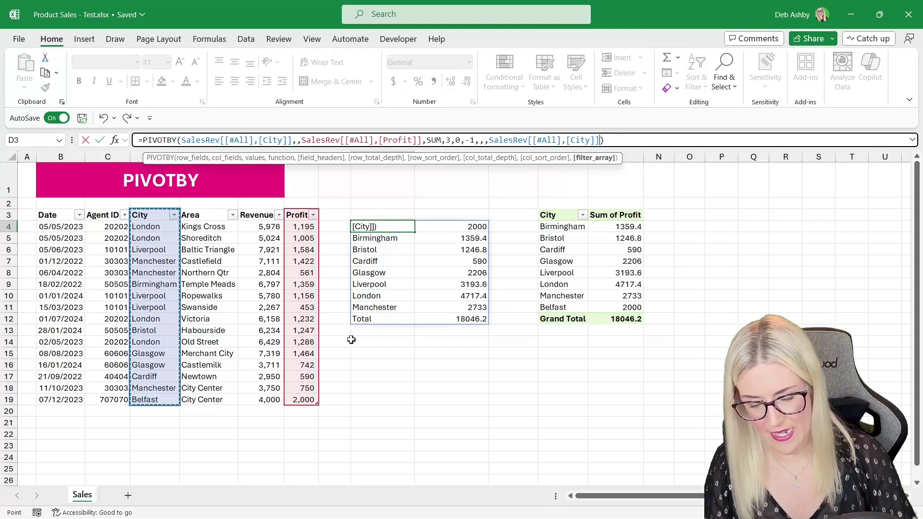
{"action": "type", "text": "<>"}
{"action": "type", "text": "\"Manch"}
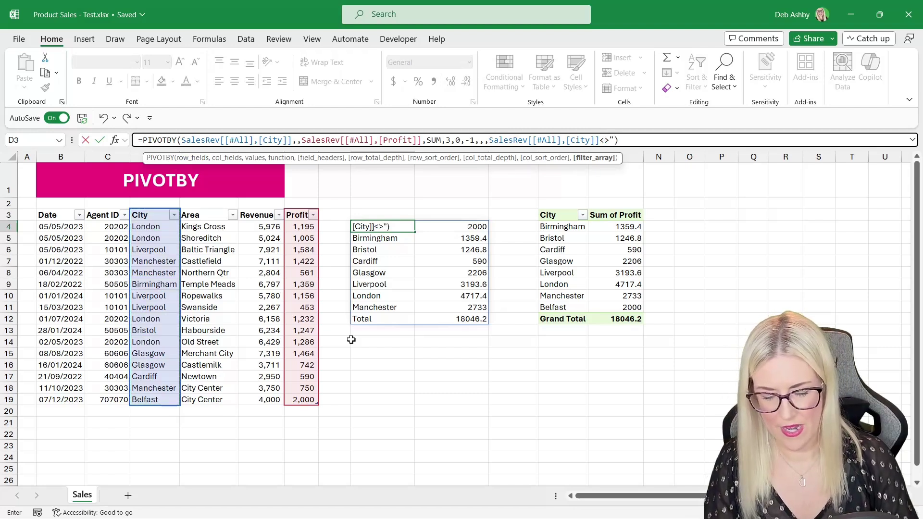
{"action": "type", "text": "ester\""}
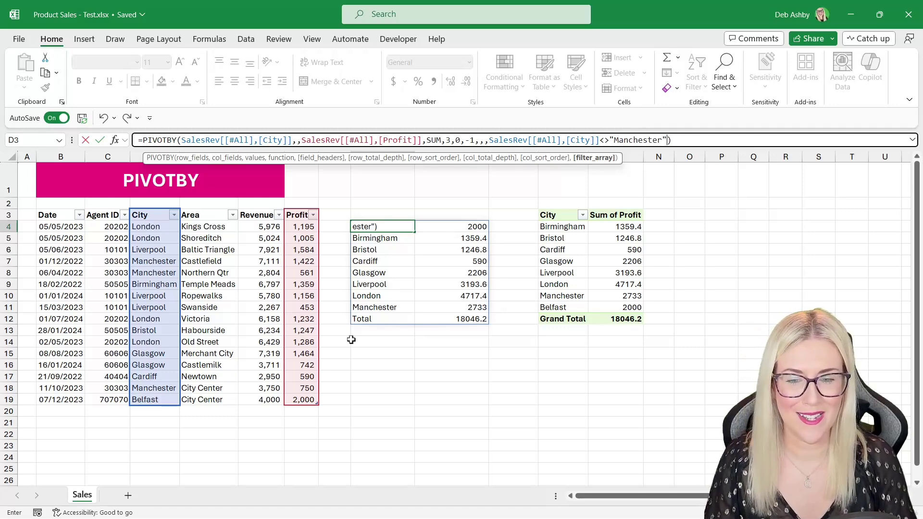
{"action": "key", "text": "Return"}
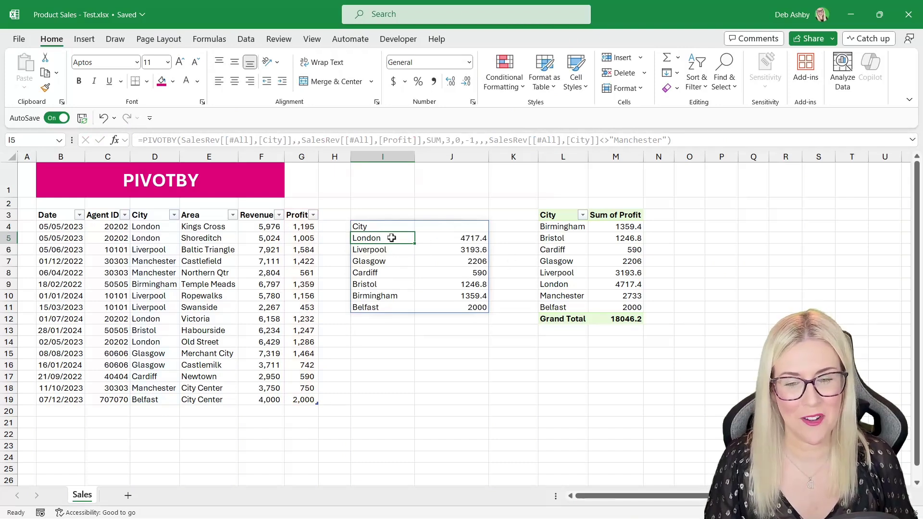
Select the spilled result's header and city names to check the seven cities.
{"action": "left_click", "coordinate": [362, 226]}
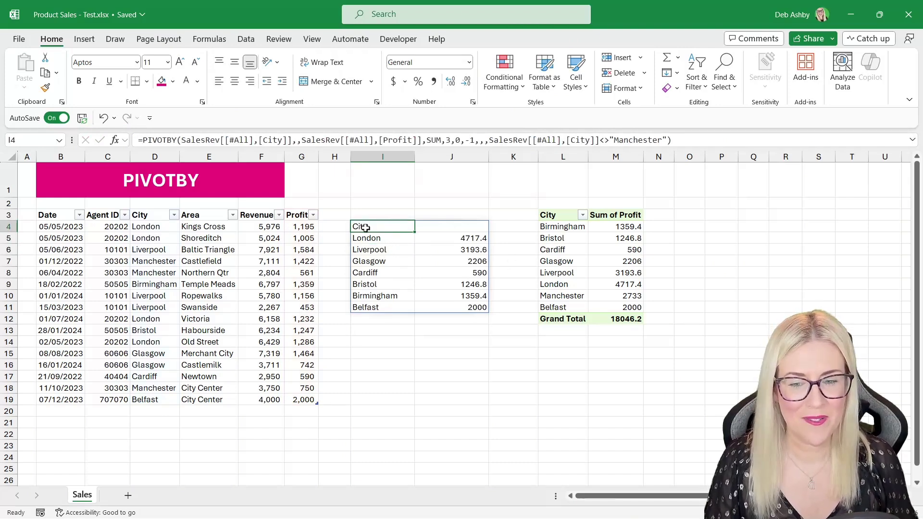
{"action": "left_click_drag", "start_coordinate": [377, 239], "coordinate": [377, 307]}
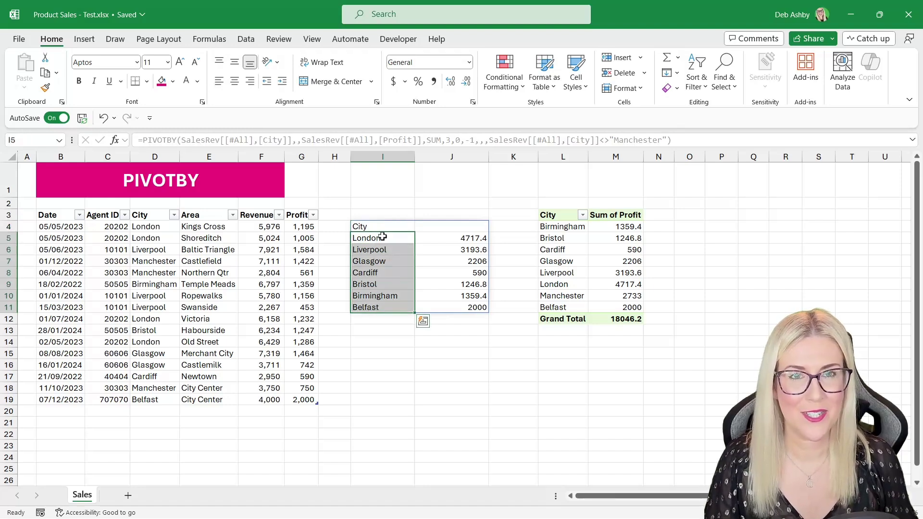
{"action": "left_click", "coordinate": [373, 322]}
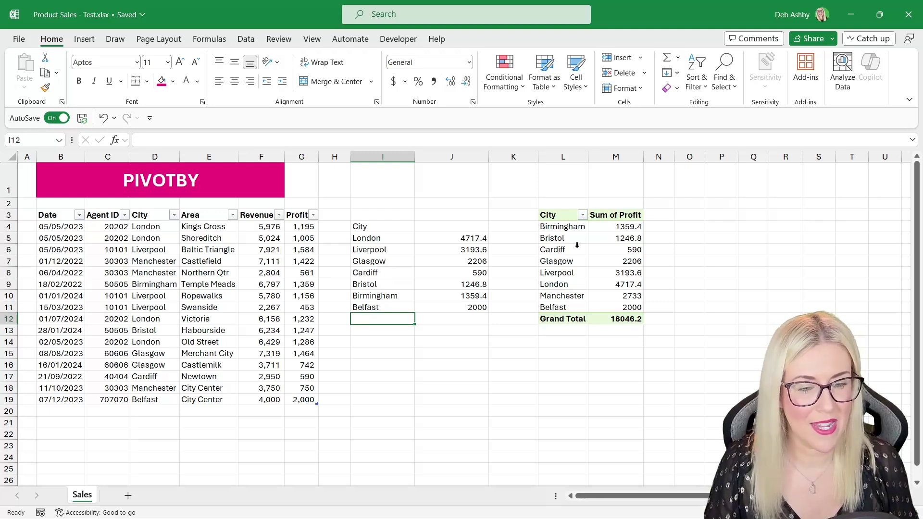
Untick Manchester in the PivotTable's City filter.
{"action": "left_click", "coordinate": [582, 216]}
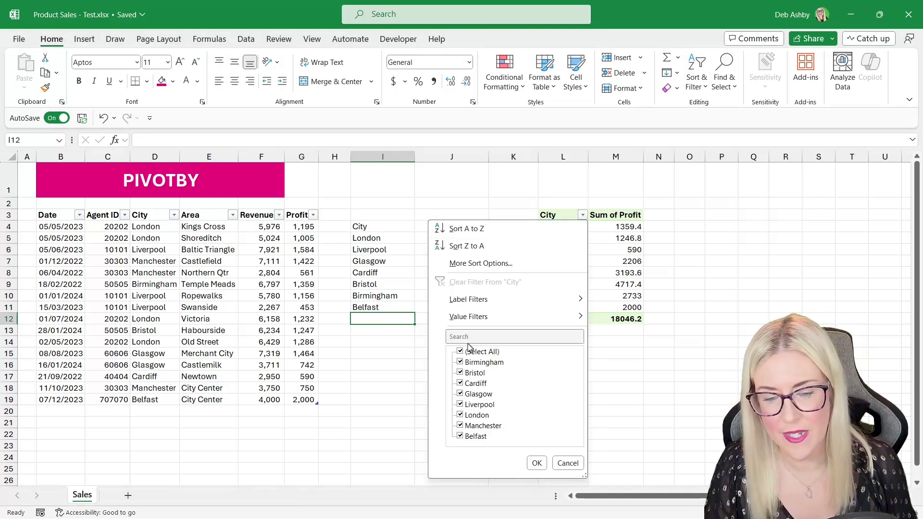
{"action": "left_click", "coordinate": [460, 426]}
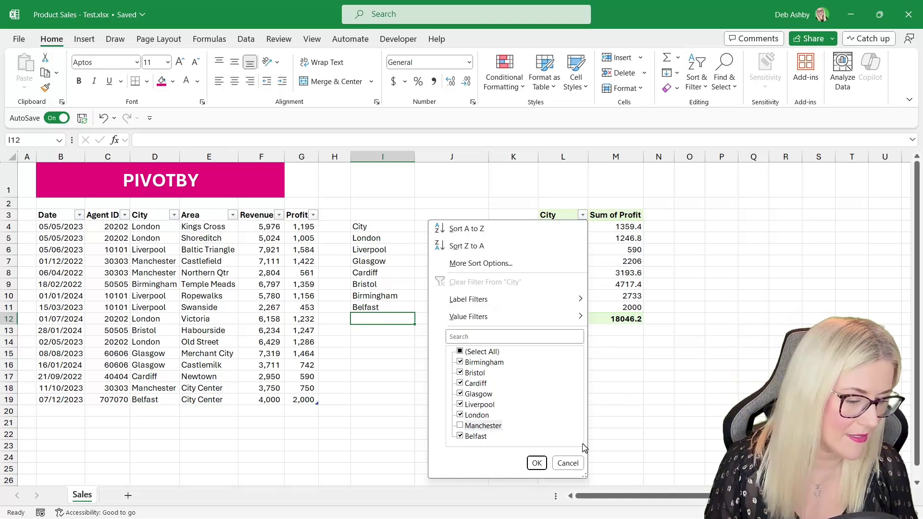
{"action": "left_click", "coordinate": [537, 463]}
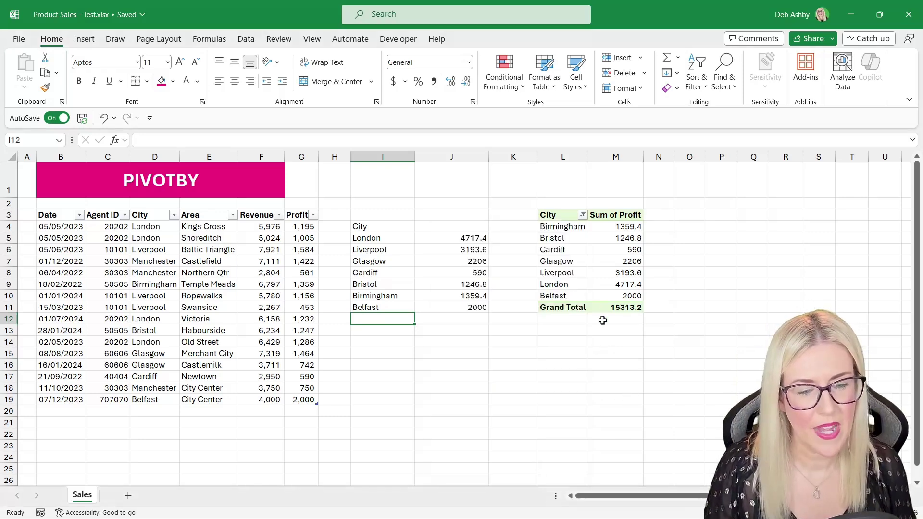
Turn Grand Totals off for rows and columns in the PivotTable's Design options.
{"action": "left_click", "coordinate": [582, 262]}
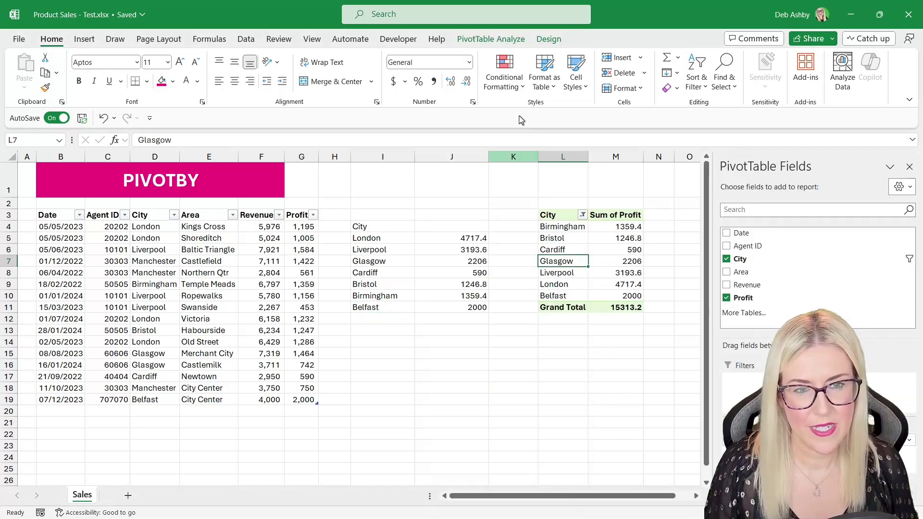
{"action": "left_click", "coordinate": [548, 39]}
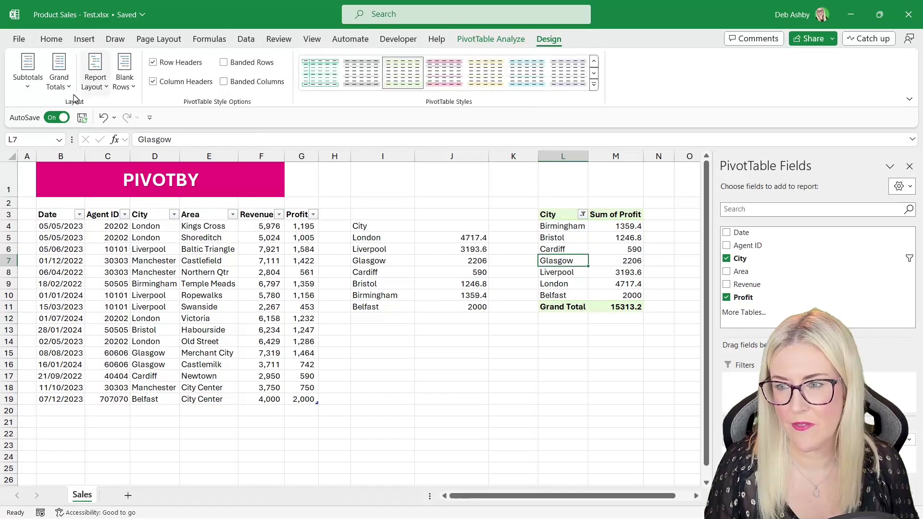
{"action": "left_click", "coordinate": [58, 82]}
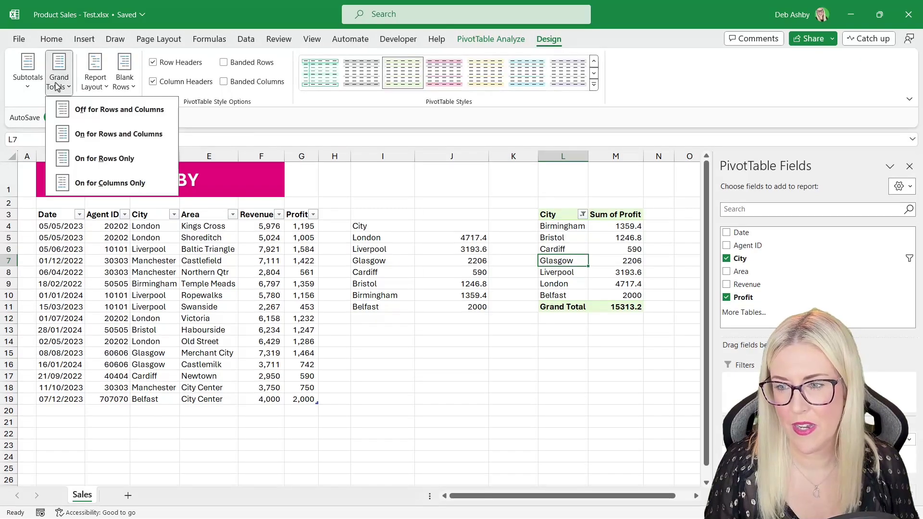
{"action": "left_click", "coordinate": [92, 118]}
{"action": "left_click", "coordinate": [560, 237]}
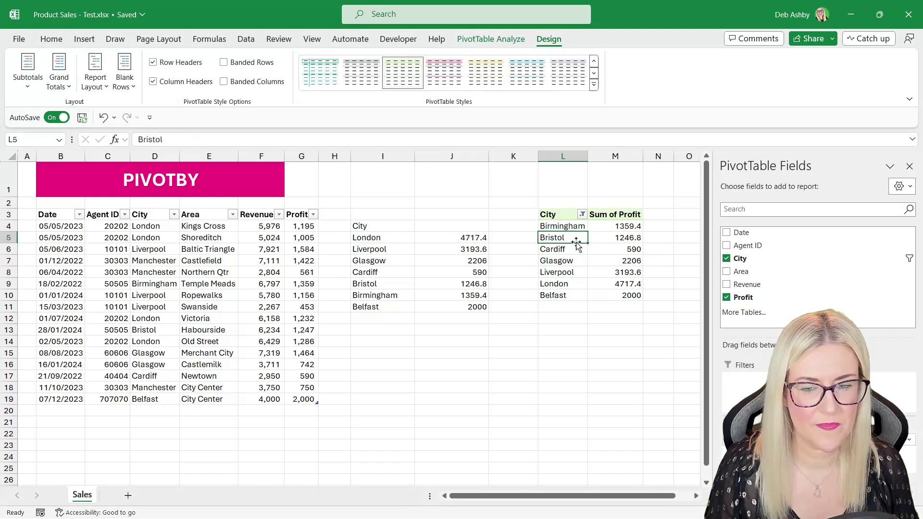
Sort the PivotTable's City field Z to A.
{"action": "left_click", "coordinate": [548, 214]}
{"action": "right_click", "coordinate": [548, 214]}
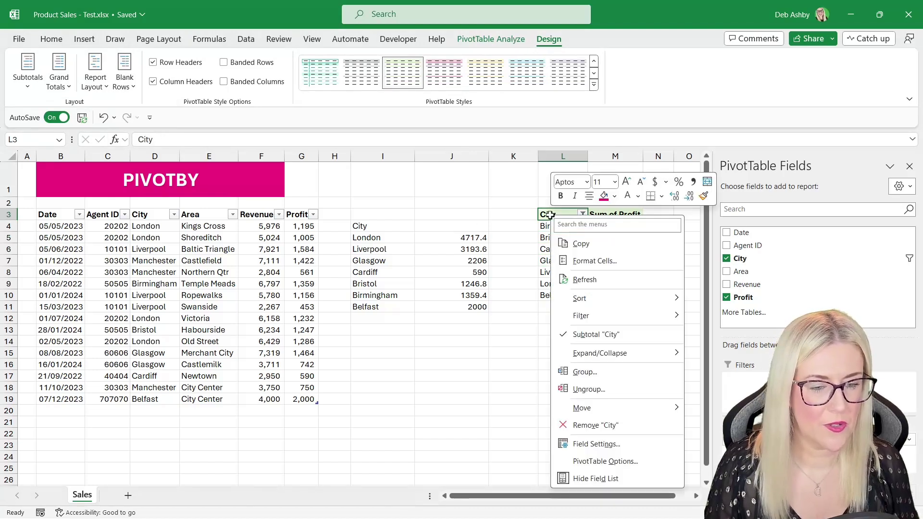
{"action": "left_click", "coordinate": [722, 315]}
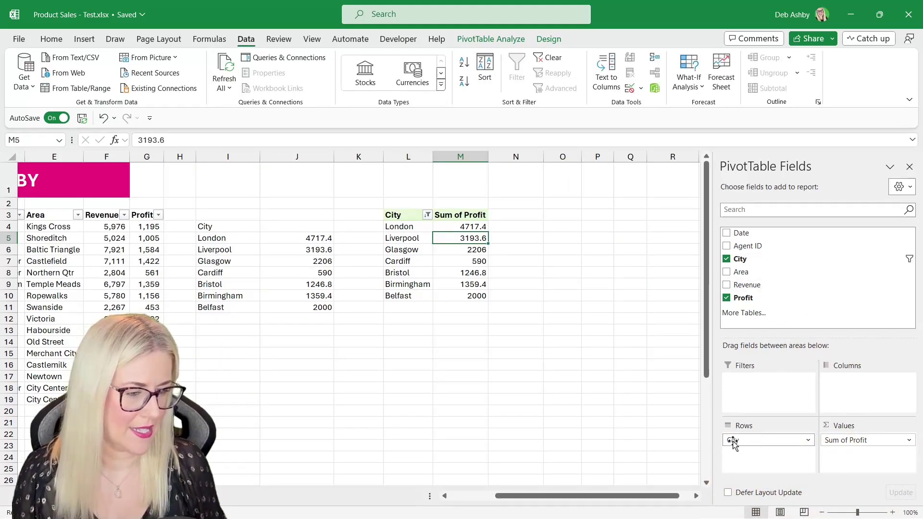
Put City in the pivot Columns and Date in Rows, then relocate the PivotTable to P3.
{"action": "left_click_drag", "start_coordinate": [735, 441], "coordinate": [866, 395]}
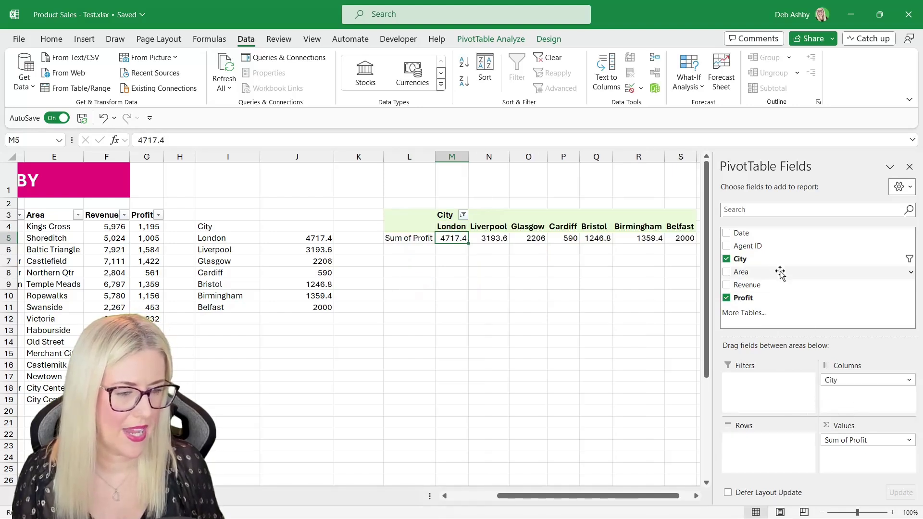
{"action": "left_click_drag", "start_coordinate": [741, 240], "coordinate": [775, 465]}
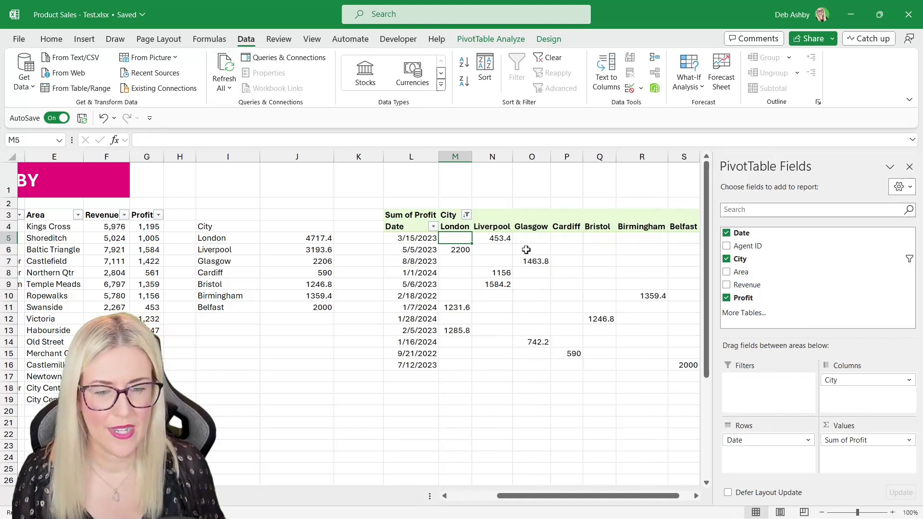
{"action": "left_click", "coordinate": [530, 239]}
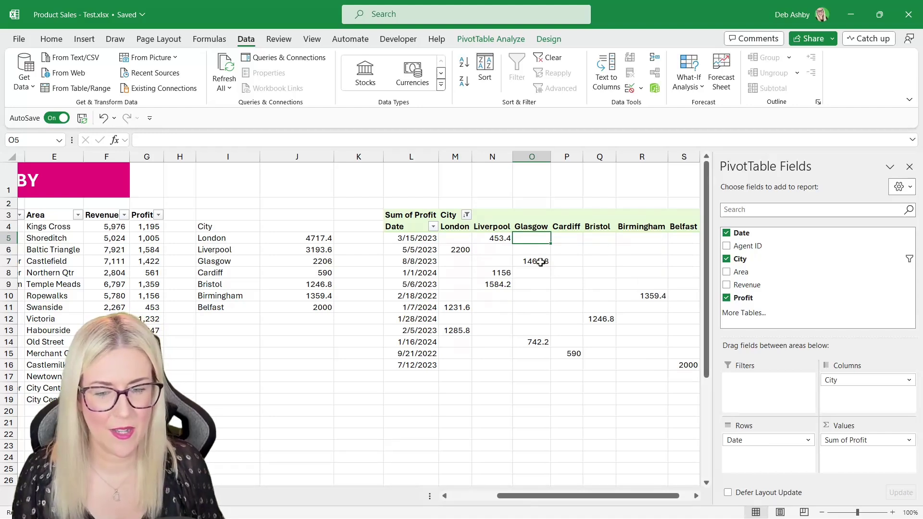
{"action": "key", "text": "Left"}
{"action": "key", "text": "Left"}
{"action": "key", "text": "Left"}
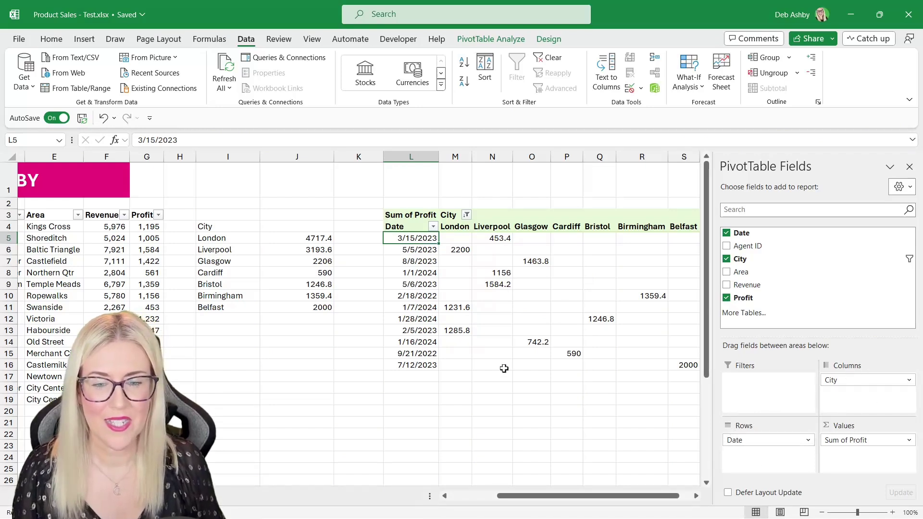
{"action": "left_click", "coordinate": [223, 238]}
{"action": "left_click_drag", "start_coordinate": [382, 220], "coordinate": [557, 215]}
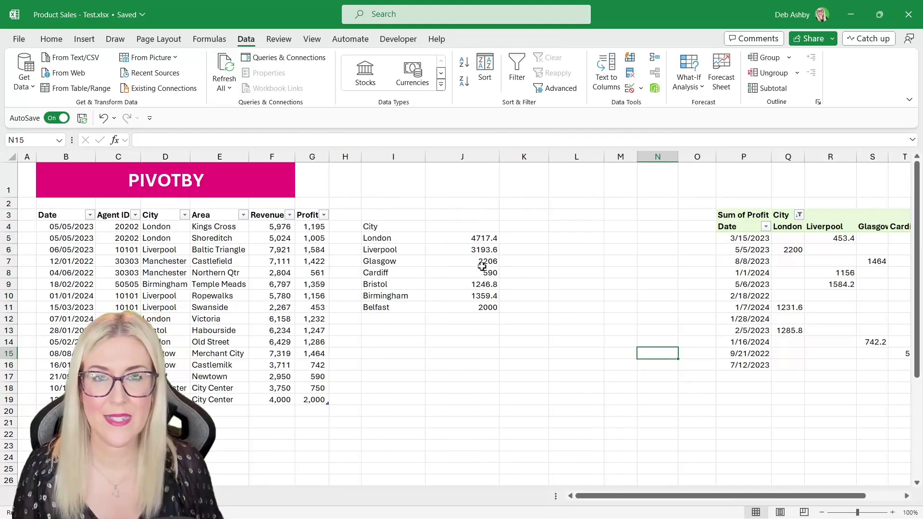
Replace I4 with a new PIVOTBY using Date as row fields and City as column fields.
{"action": "left_click", "coordinate": [378, 227]}
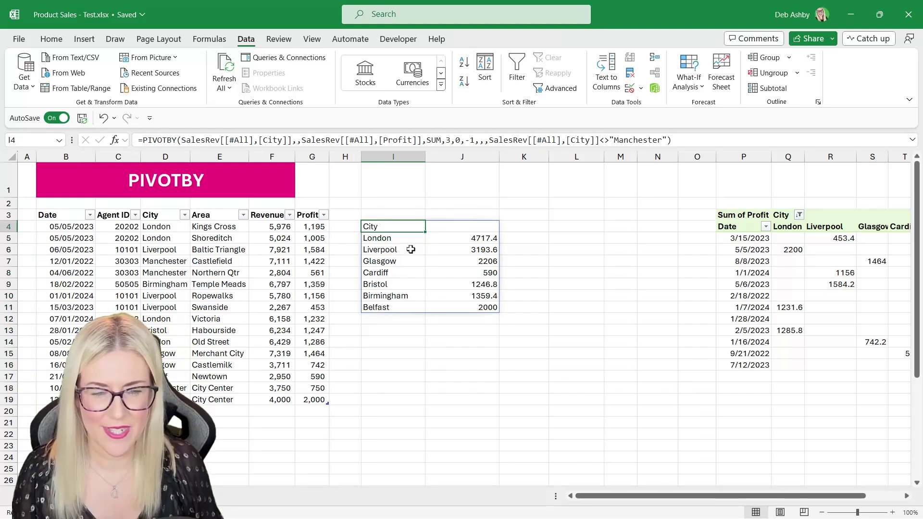
{"action": "key", "text": "Delete"}
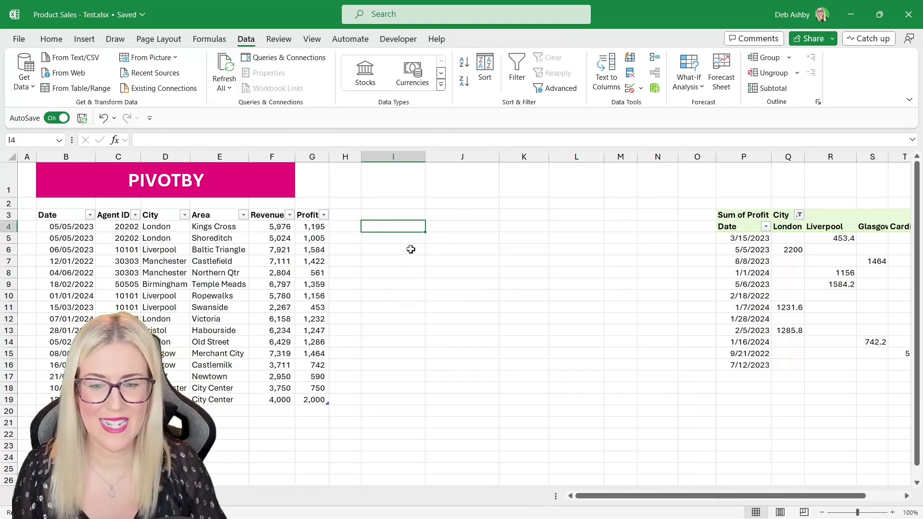
{"action": "type", "text": "="}
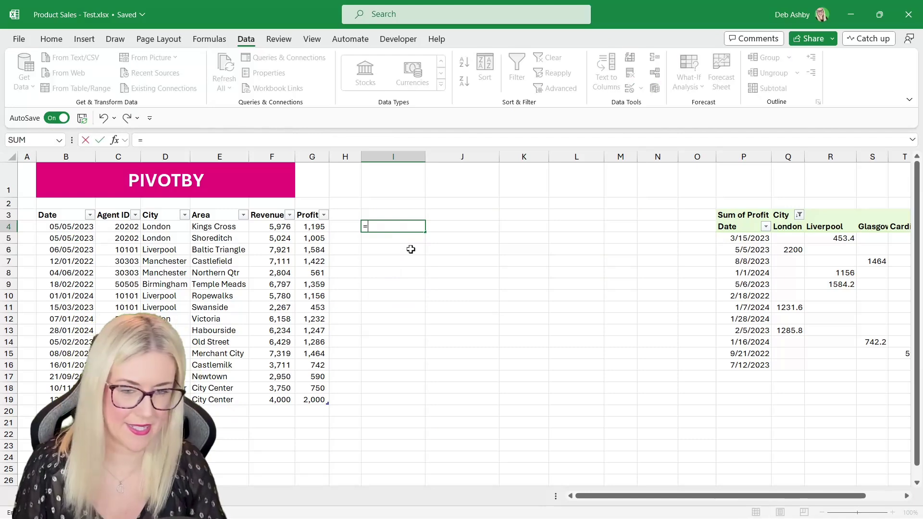
{"action": "type", "text": "PIVOTBY("}
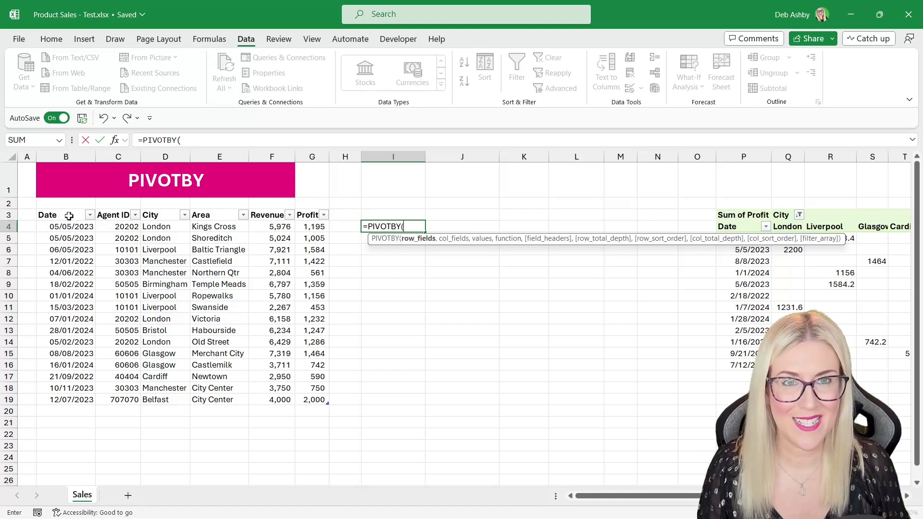
{"action": "left_click_drag", "start_coordinate": [68, 216], "coordinate": [66, 399]}
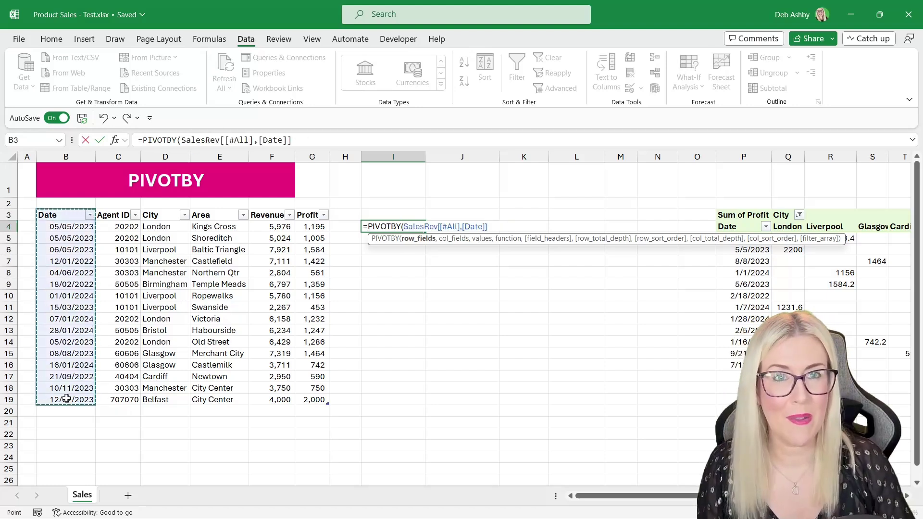
{"action": "type", "text": ","}
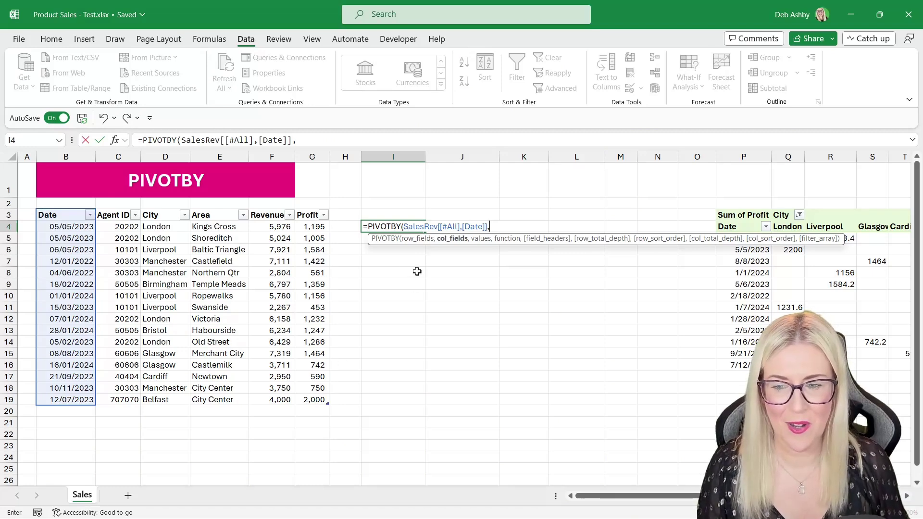
{"action": "left_click_drag", "start_coordinate": [162, 216], "coordinate": [158, 395]}
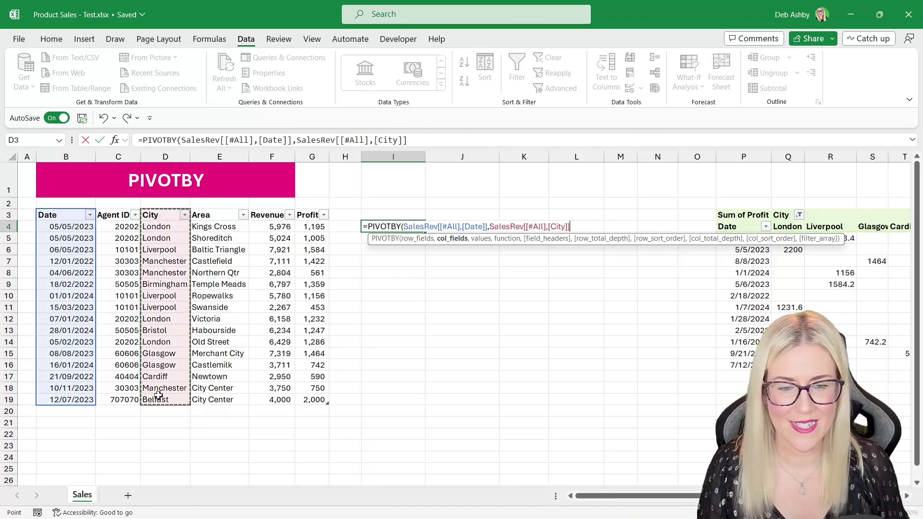
{"action": "type", "text": ","}
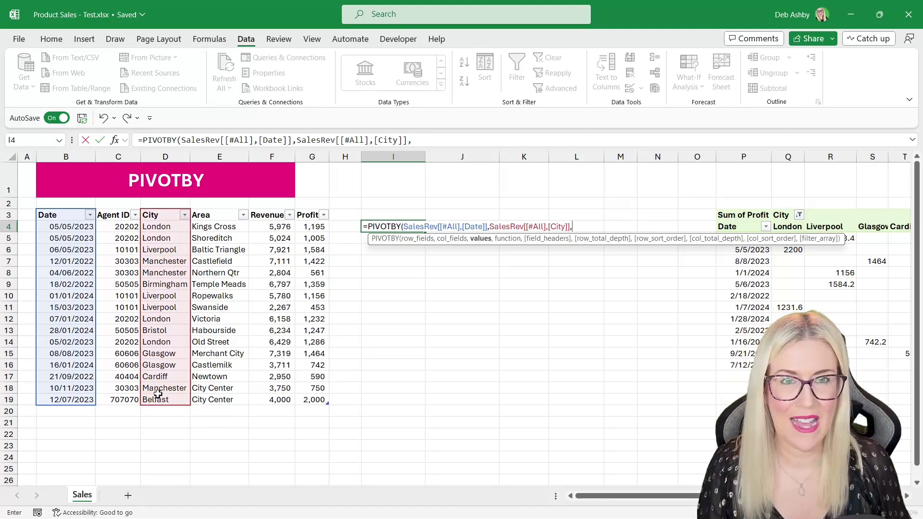
Add the Profit column as values with SUM aggregation and enter the formula.
{"action": "left_click", "coordinate": [308, 216]}
{"action": "left_click_drag", "start_coordinate": [308, 216], "coordinate": [305, 397]}
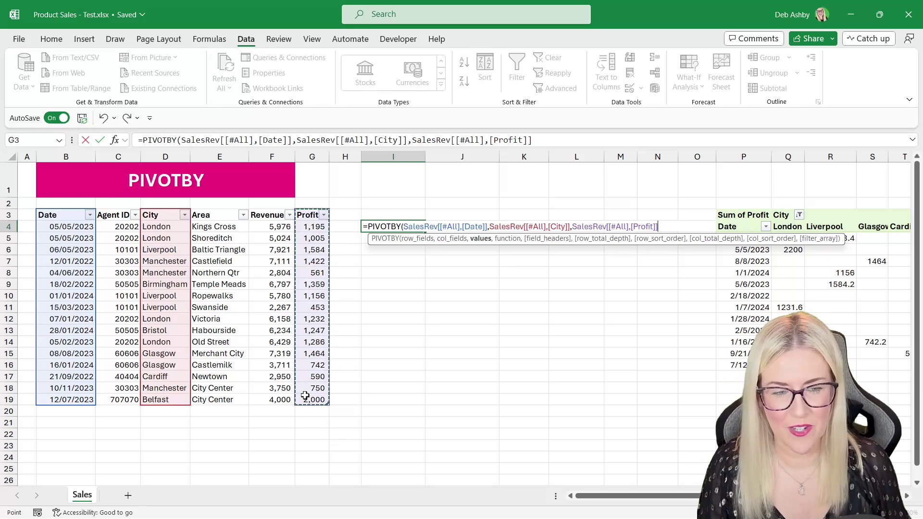
{"action": "type", "text": ","}
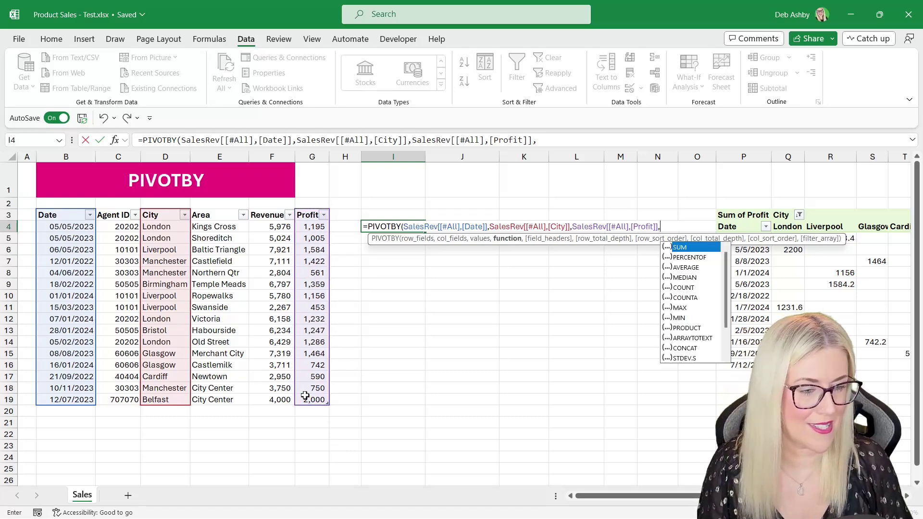
{"action": "key", "text": "Tab"}
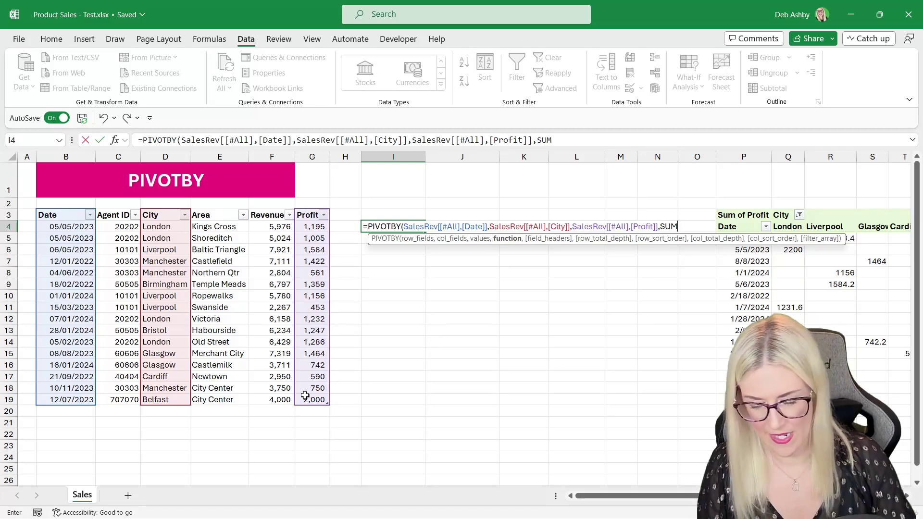
{"action": "type", "text": ")"}
{"action": "key", "text": "Return"}
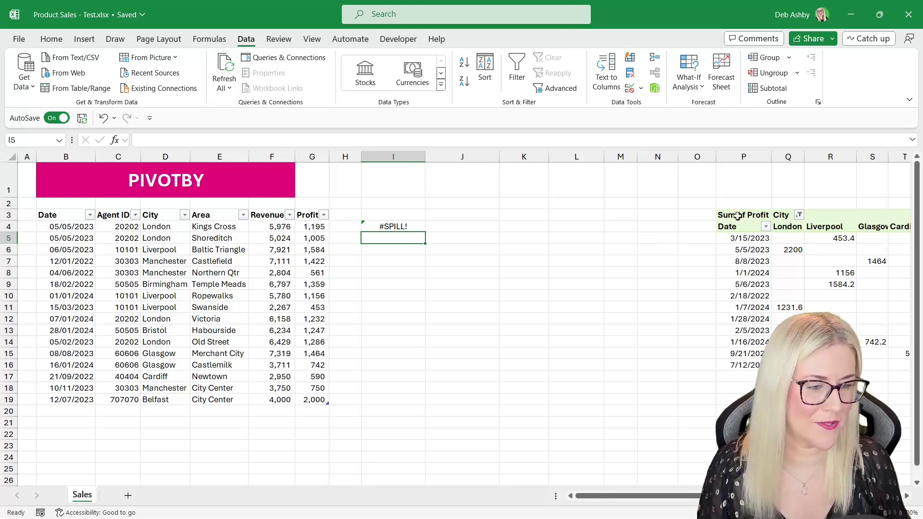
Move the entire PivotTable down to B22, below the sales data.
{"action": "left_click", "coordinate": [738, 236]}
{"action": "key", "text": "ctrl+a"}
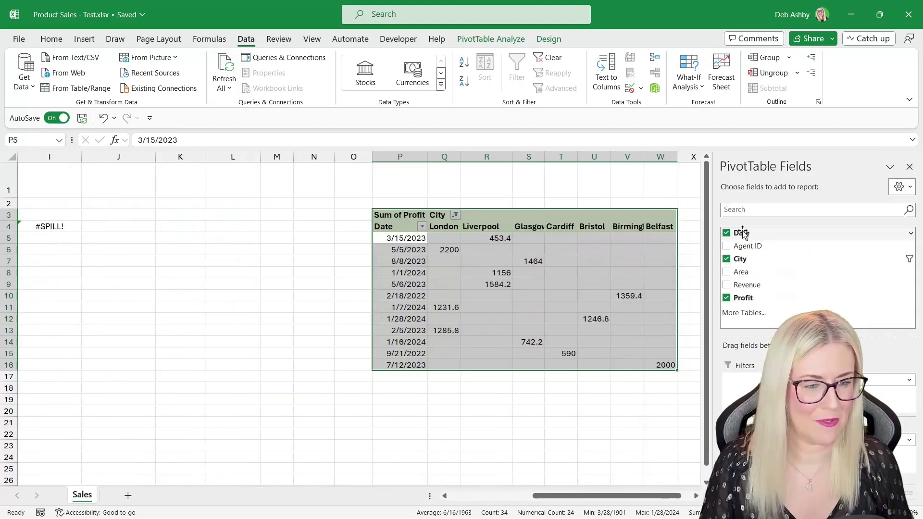
{"action": "left_click_drag", "start_coordinate": [498, 210], "coordinate": [144, 439]}
{"action": "mouse_move", "coordinate": [705, 224]}
{"action": "left_mouse_down"}
{"action": "mouse_move", "coordinate": [705, 270]}
{"action": "mouse_move", "coordinate": [705, 241]}
{"action": "left_mouse_up"}
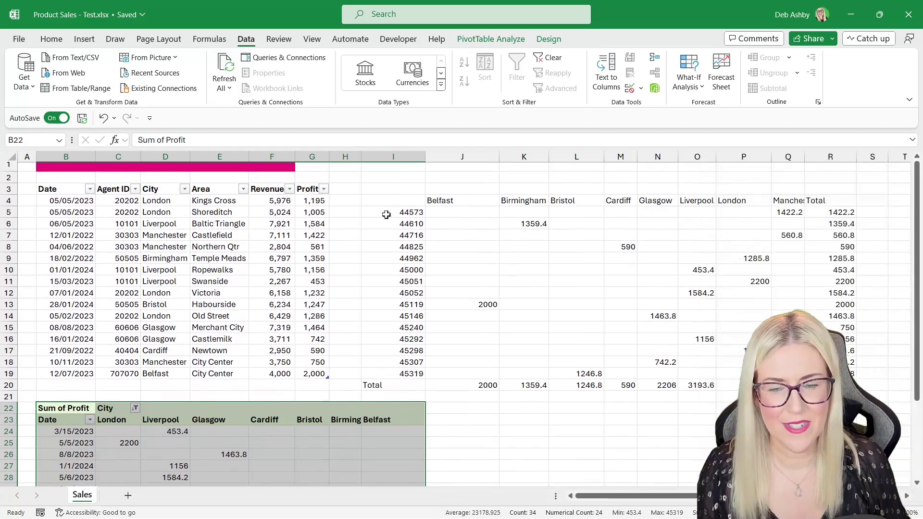
Format the PIVOTBY row labels in I5:I19 as Short Date.
{"action": "left_click_drag", "start_coordinate": [400, 212], "coordinate": [403, 374]}
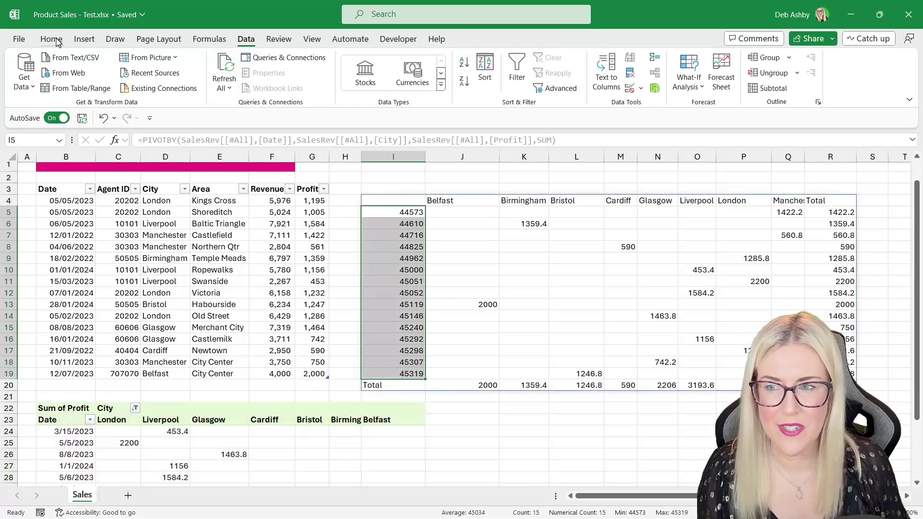
{"action": "left_click", "coordinate": [60, 40]}
{"action": "left_click", "coordinate": [468, 62]}
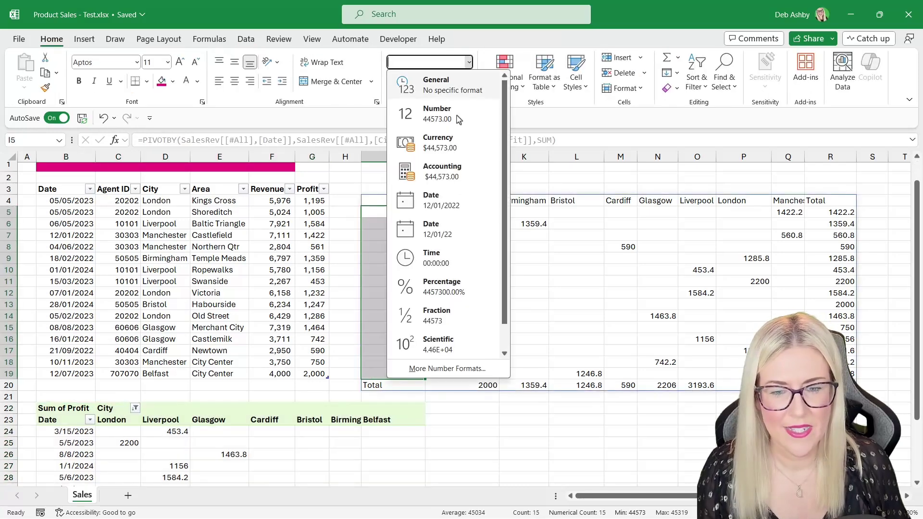
{"action": "left_click", "coordinate": [436, 200]}
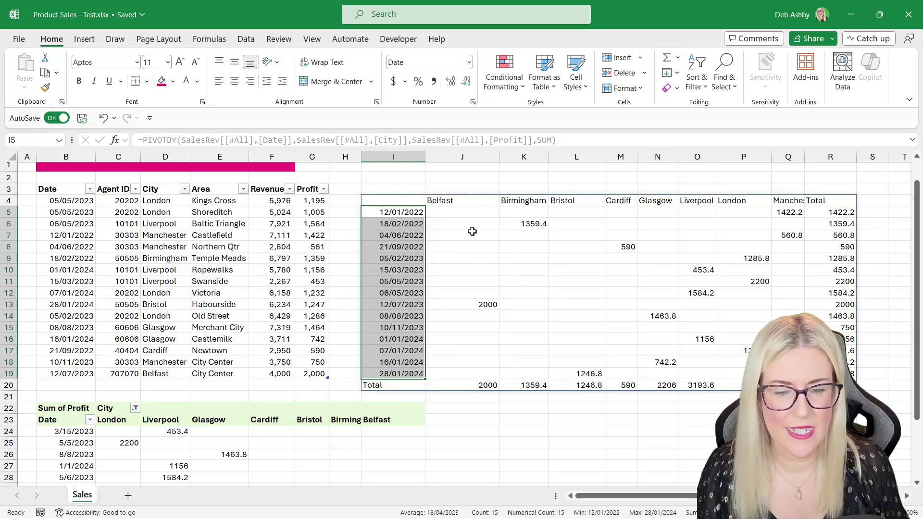
{"action": "left_click", "coordinate": [472, 232]}
AutoFit columns J:R and bold the city headers in J4:R4.
{"action": "left_click_drag", "start_coordinate": [481, 155], "coordinate": [837, 156]}
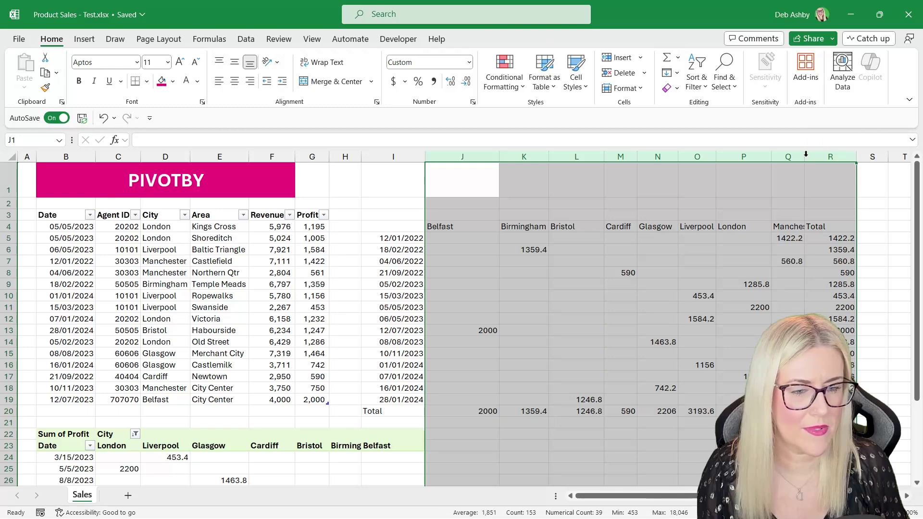
{"action": "double_click", "coordinate": [805, 156]}
{"action": "left_click", "coordinate": [452, 226]}
{"action": "left_click_drag", "start_coordinate": [460, 228], "coordinate": [752, 228]}
{"action": "key", "text": "ctrl+b"}
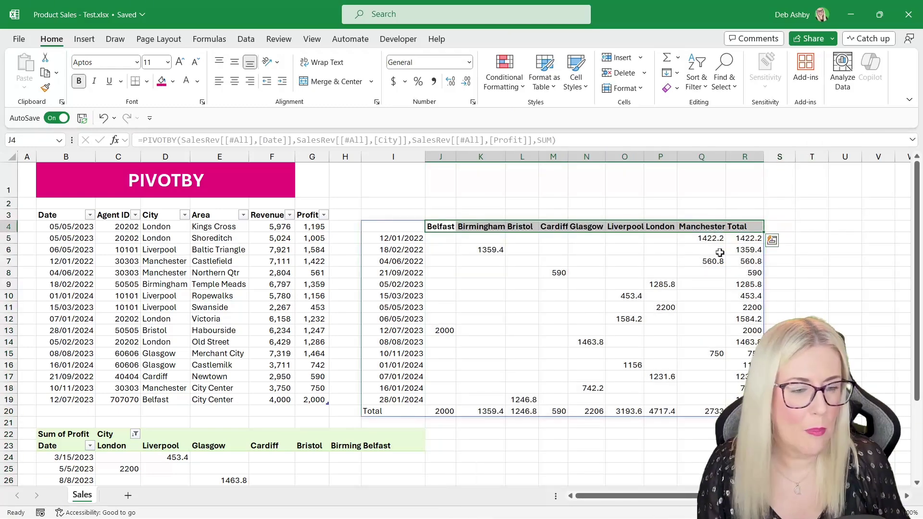
{"action": "left_click", "coordinate": [639, 262]}
Widen column O, the London column P and the Birmingham column K.
{"action": "left_click_drag", "start_coordinate": [649, 158], "coordinate": [658, 158]}
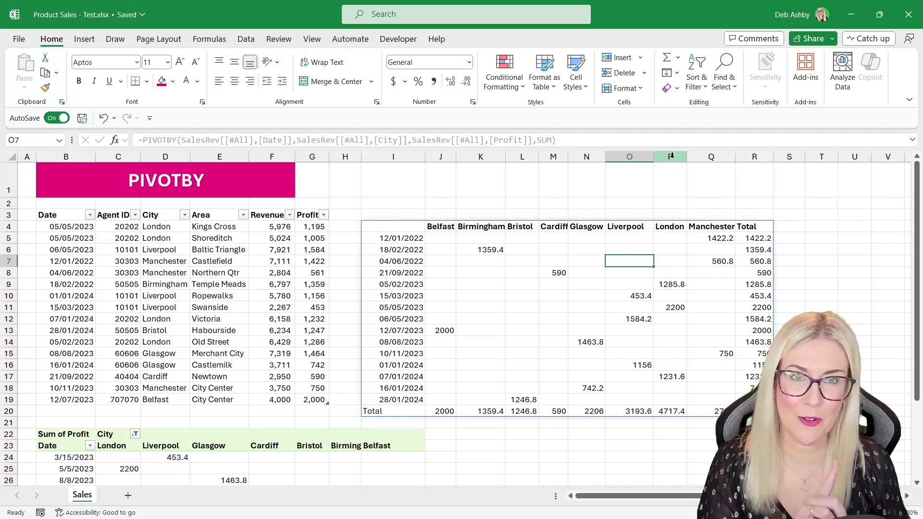
{"action": "left_click_drag", "start_coordinate": [686, 157], "coordinate": [696, 157]}
{"action": "left_click_drag", "start_coordinate": [506, 157], "coordinate": [514, 157]}
Swap SUM for PERCENTOF in I4's PIVOTBY formula and commit it.
{"action": "left_click", "coordinate": [340, 226]}
{"action": "key", "text": "ctrl+alt+F5"}
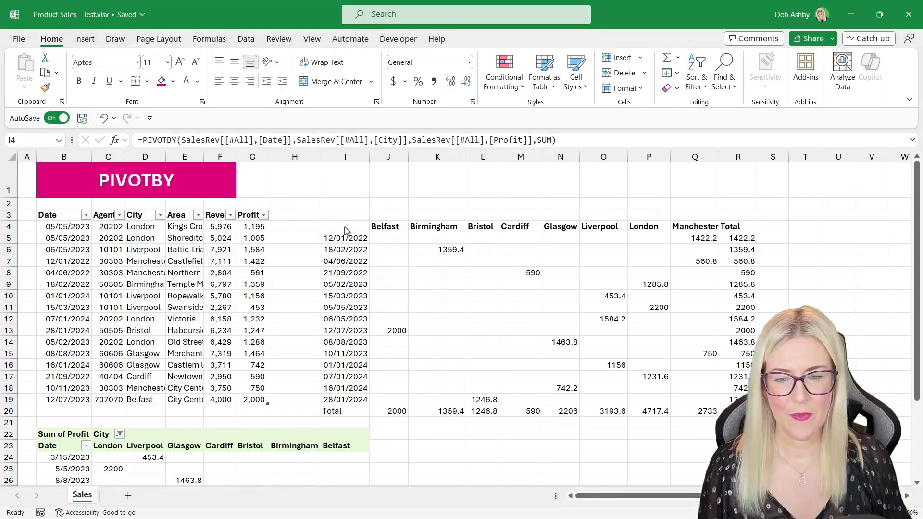
{"action": "left_click", "coordinate": [553, 140]}
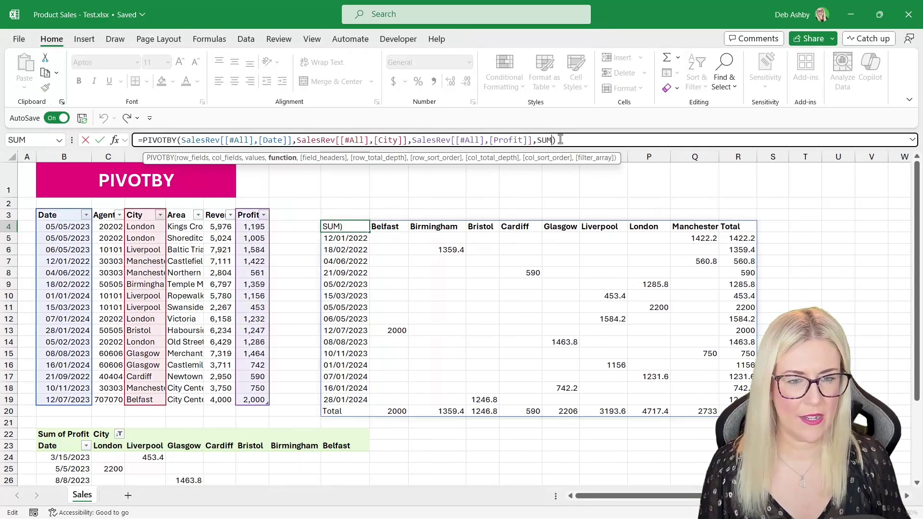
{"action": "left_click_drag", "start_coordinate": [538, 140], "coordinate": [547, 141]}
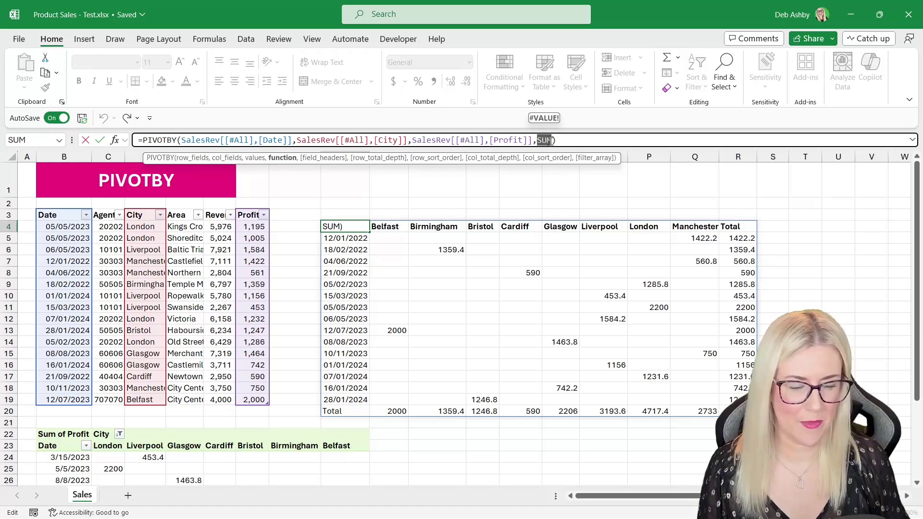
{"action": "key", "text": "BackSpace"}
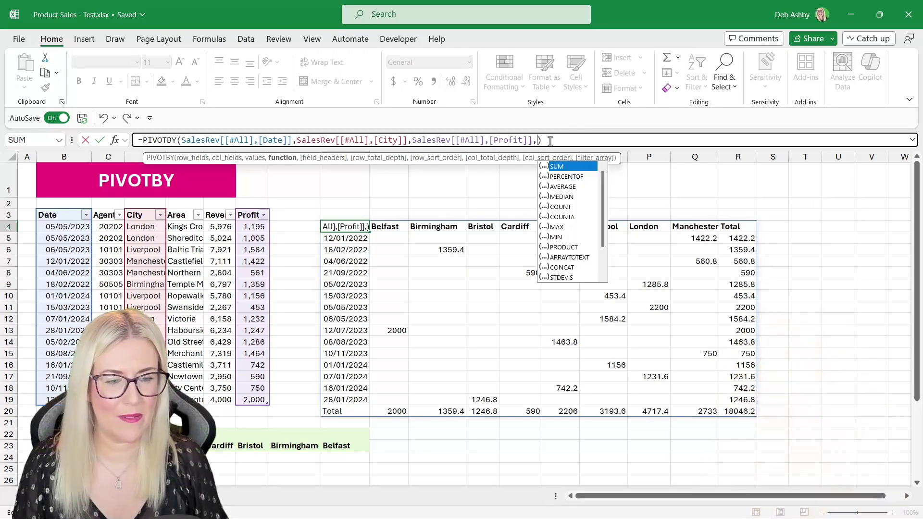
{"action": "key", "text": "Down"}
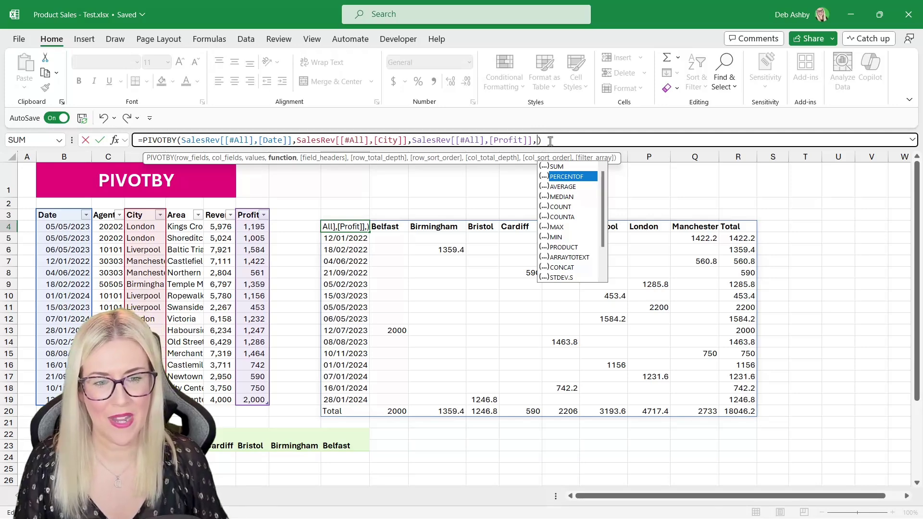
{"action": "key", "text": "Tab"}
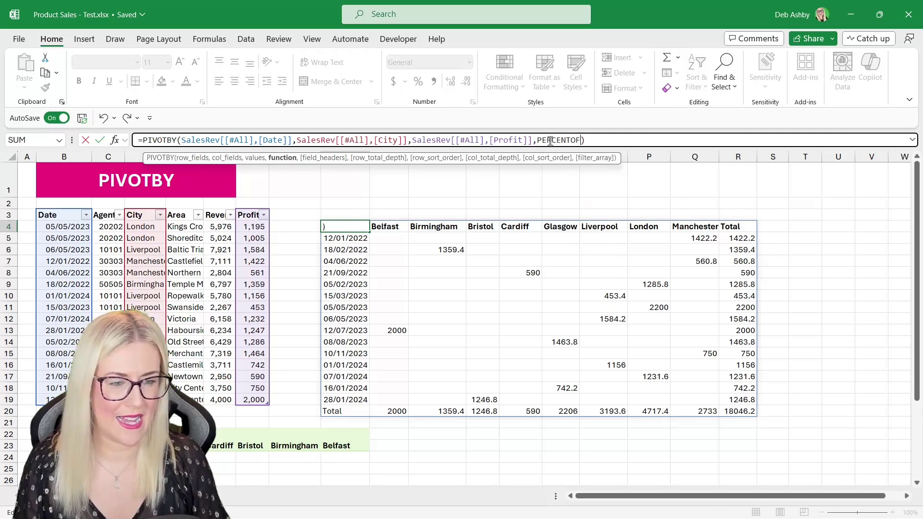
{"action": "key", "text": "Return"}
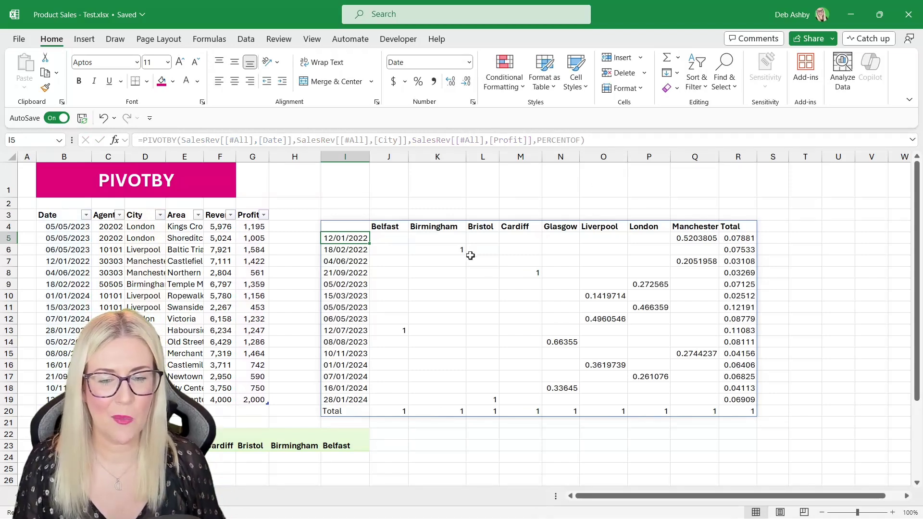
Apply Percent Style to the pivot's value cells and check the city, row and grand totals.
{"action": "left_click_drag", "start_coordinate": [387, 239], "coordinate": [731, 407]}
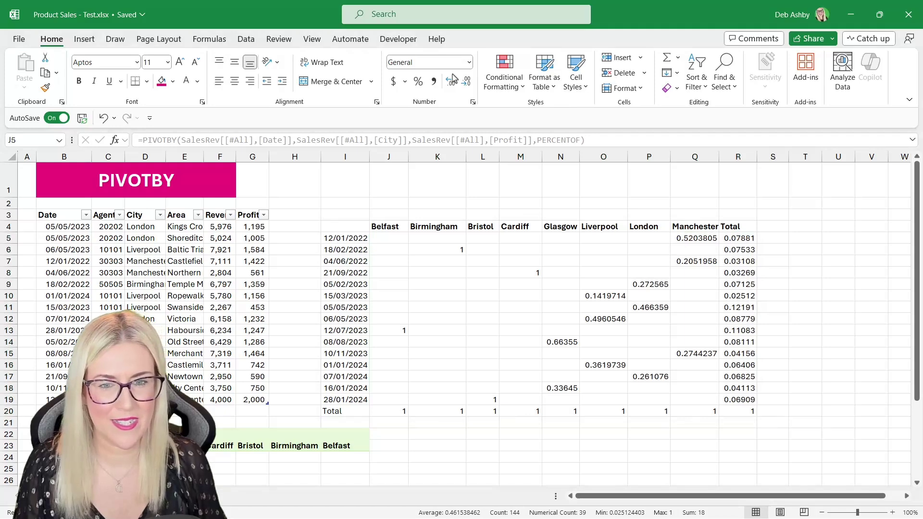
{"action": "left_click", "coordinate": [418, 82]}
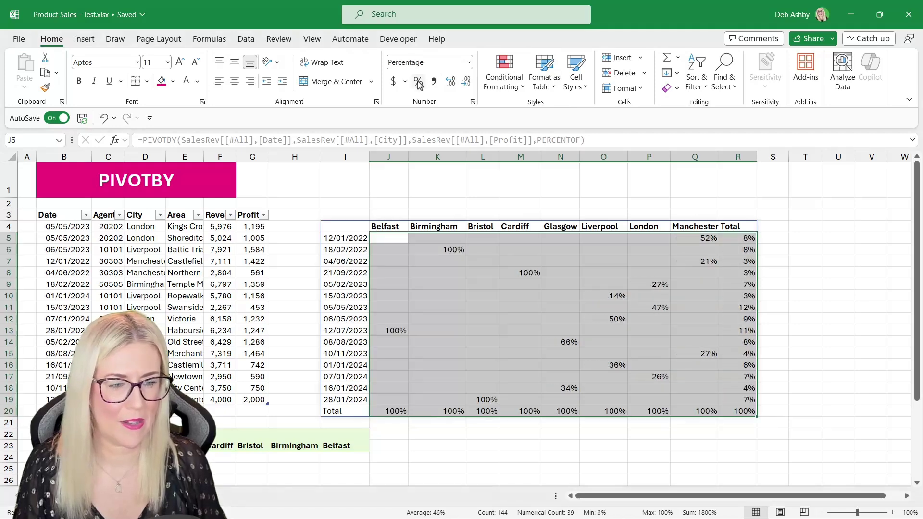
{"action": "left_click", "coordinate": [639, 284]}
{"action": "left_click", "coordinate": [737, 412]}
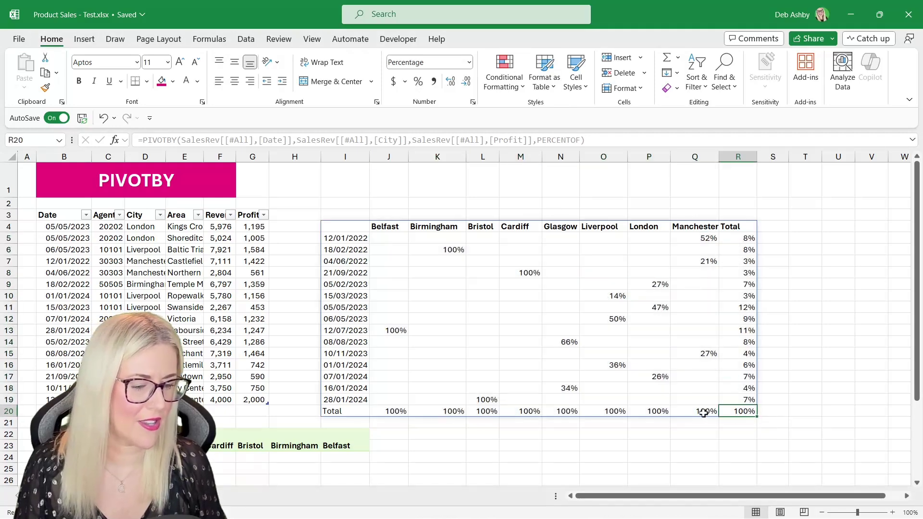
{"action": "left_click", "coordinate": [699, 413]}
{"action": "left_click", "coordinate": [657, 410]}
{"action": "left_click_drag", "start_coordinate": [649, 237], "coordinate": [651, 390]}
{"action": "left_click_drag", "start_coordinate": [695, 239], "coordinate": [706, 390]}
{"action": "left_click", "coordinate": [707, 412]}
{"action": "key", "text": "Right"}
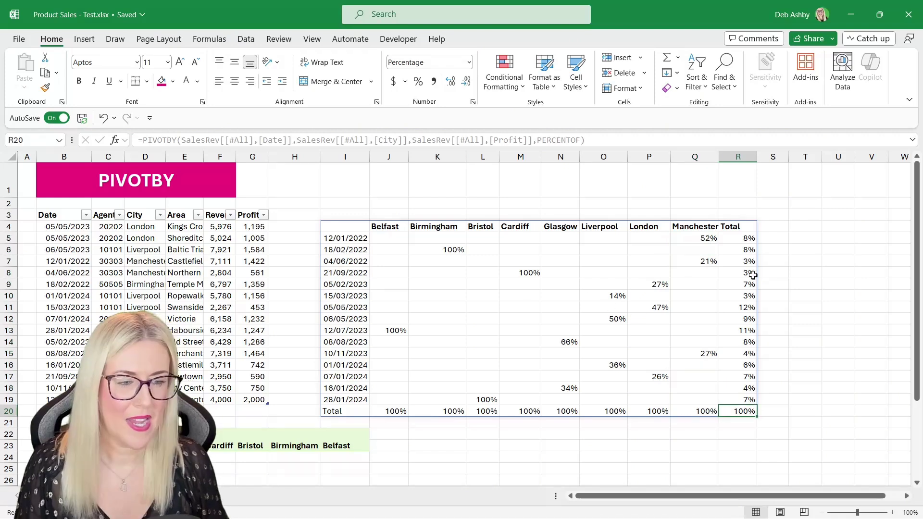
{"action": "left_click", "coordinate": [735, 240]}
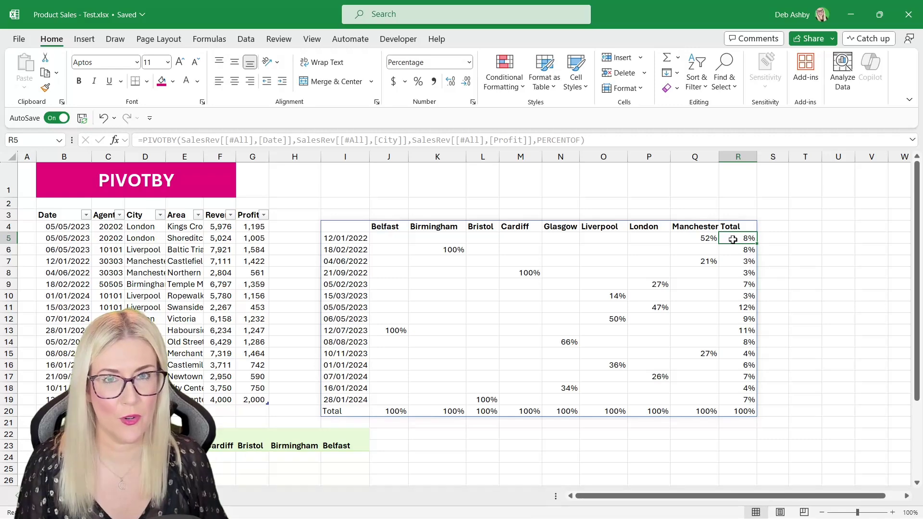
Replace PERCENTOF with SUM in the I4 PIVOTBY formula.
{"action": "left_click", "coordinate": [537, 140]}
{"action": "left_click_drag", "start_coordinate": [538, 140], "coordinate": [582, 141]}
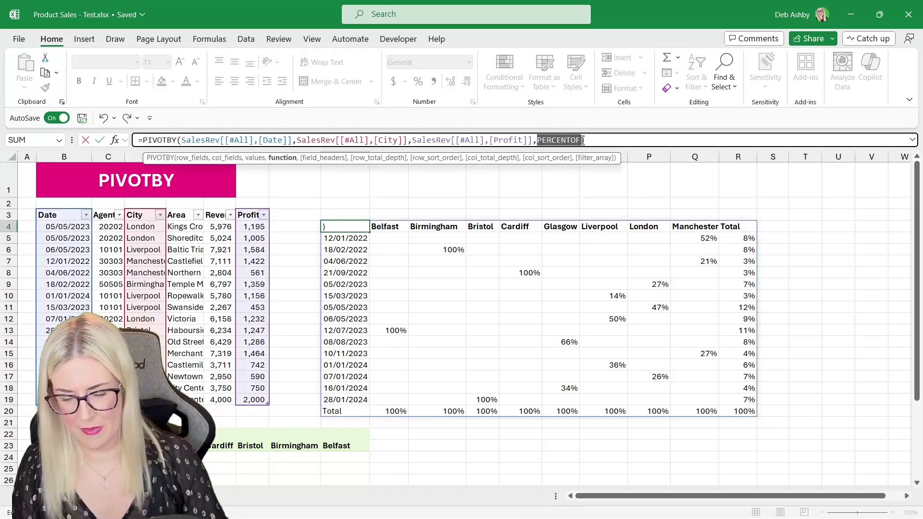
{"action": "type", "text": "SUM"}
{"action": "key", "text": "Return"}
{"action": "left_click", "coordinate": [366, 231]}
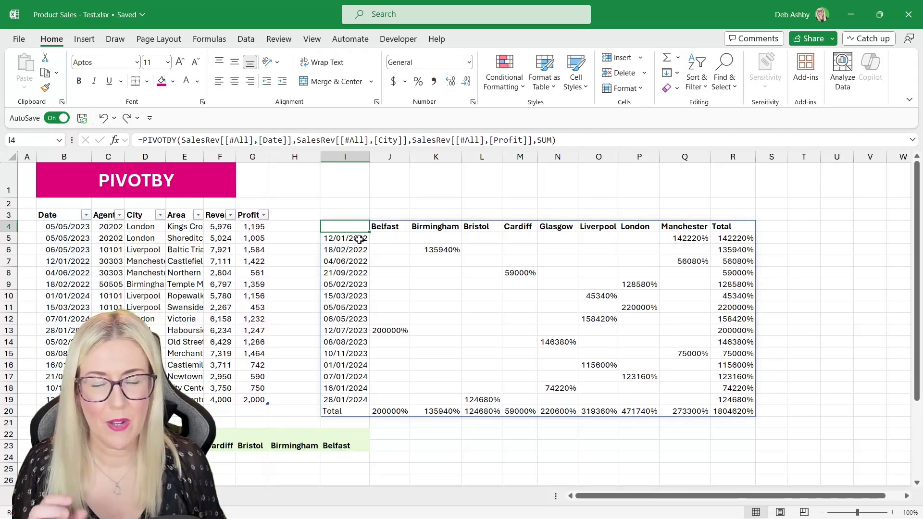
Inspect the date row labels in I5:I19, then put the I4 PIVOTBY formula into edit mode.
{"action": "left_click_drag", "start_coordinate": [360, 237], "coordinate": [345, 400]}
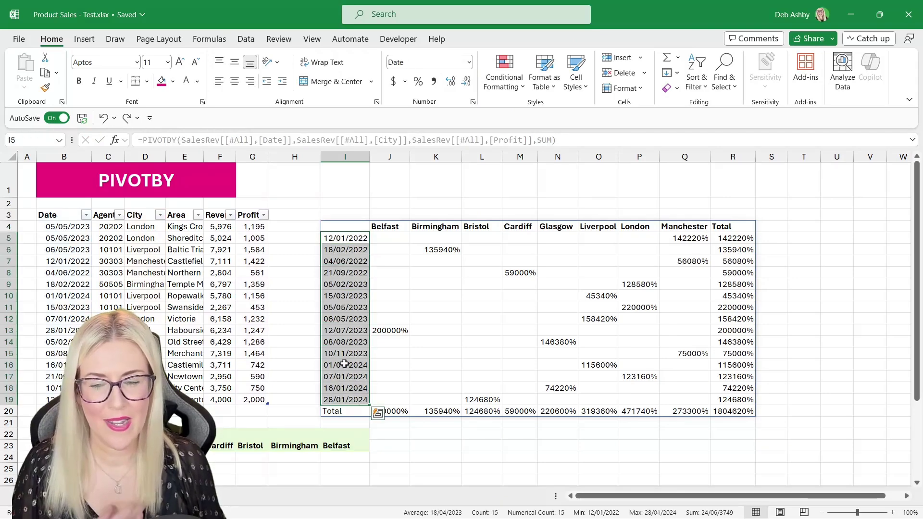
{"action": "left_click", "coordinate": [358, 226]}
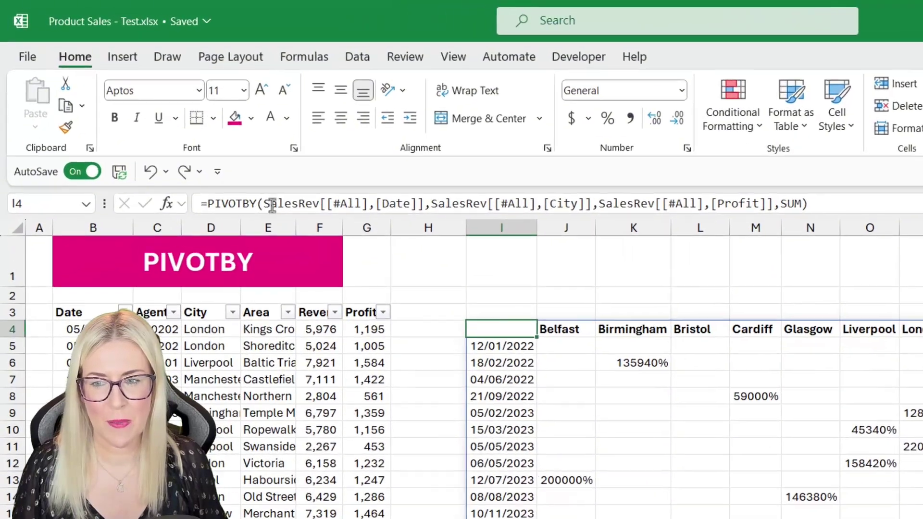
{"action": "left_click", "coordinate": [186, 144]}
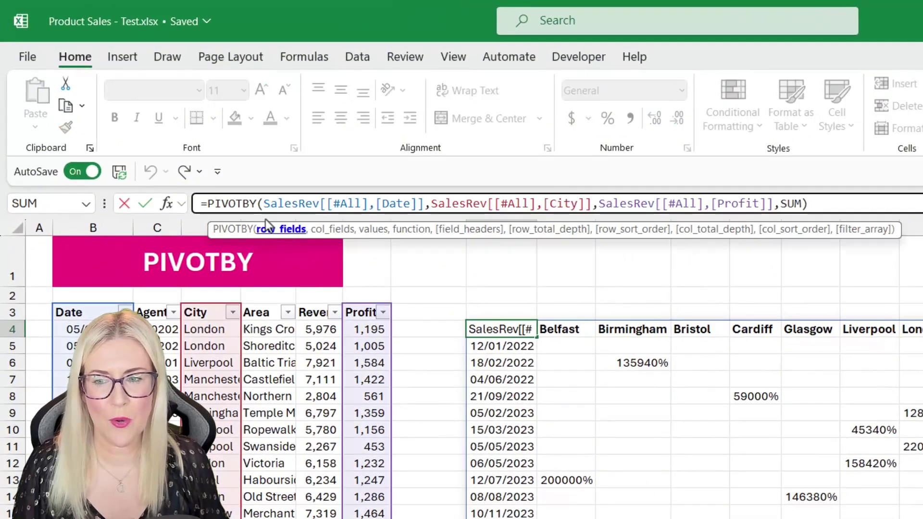
Wrap the Date row-field argument in YEAR() so the pivot groups by year.
{"action": "left_click_drag", "start_coordinate": [262, 204], "coordinate": [426, 204]}
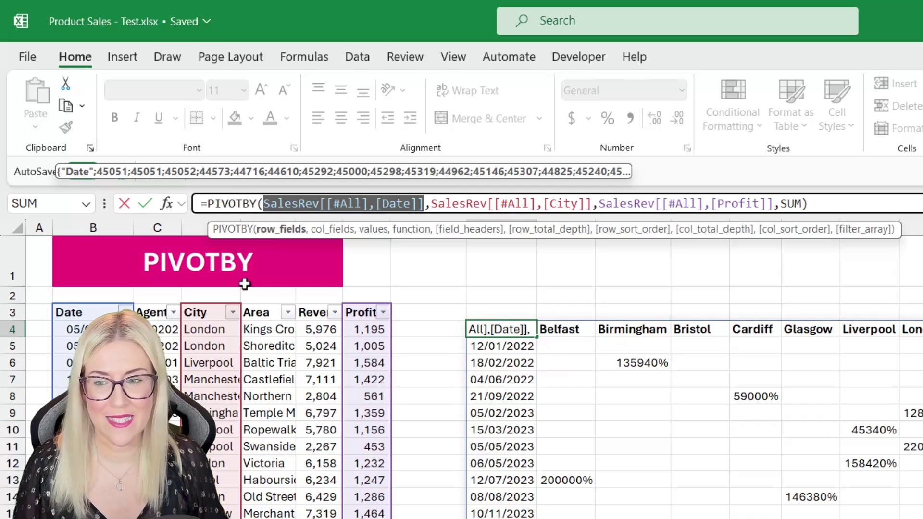
{"action": "left_click", "coordinate": [266, 203]}
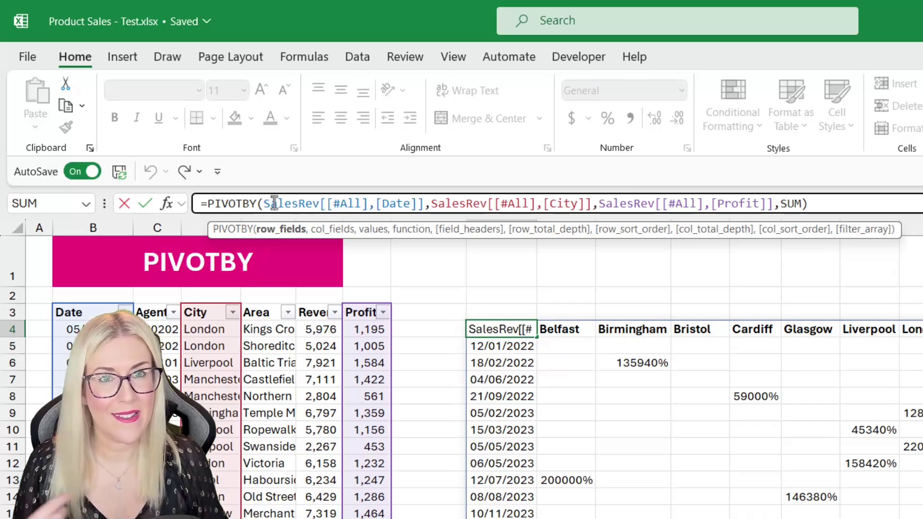
{"action": "type", "text": "YEAR"}
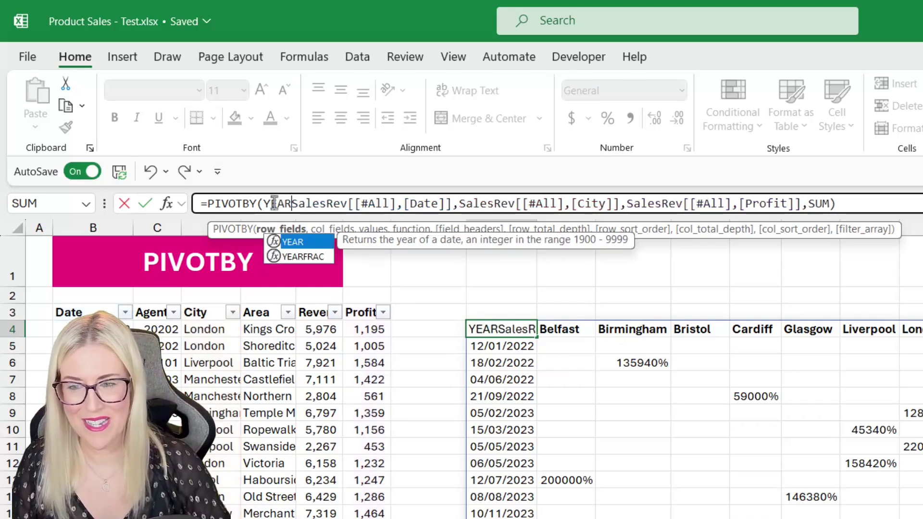
{"action": "type", "text": "("}
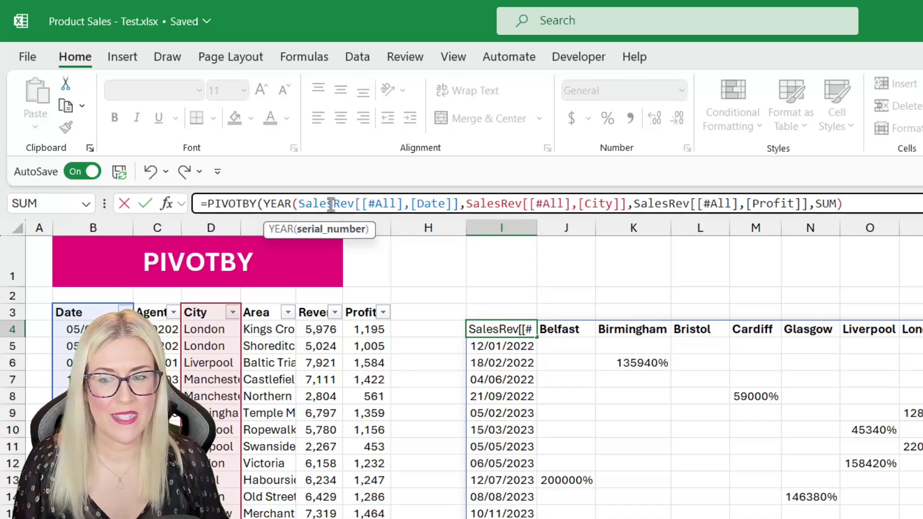
{"action": "left_click", "coordinate": [459, 204]}
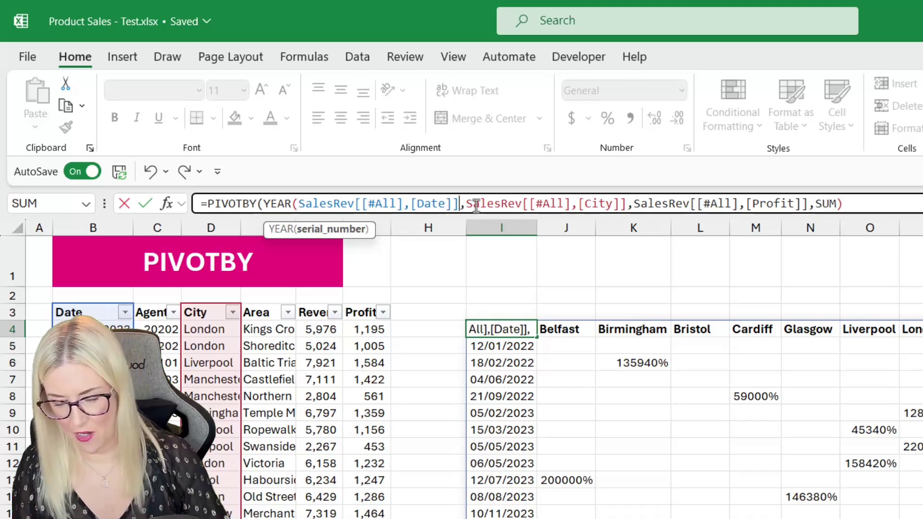
{"action": "type", "text": ")"}
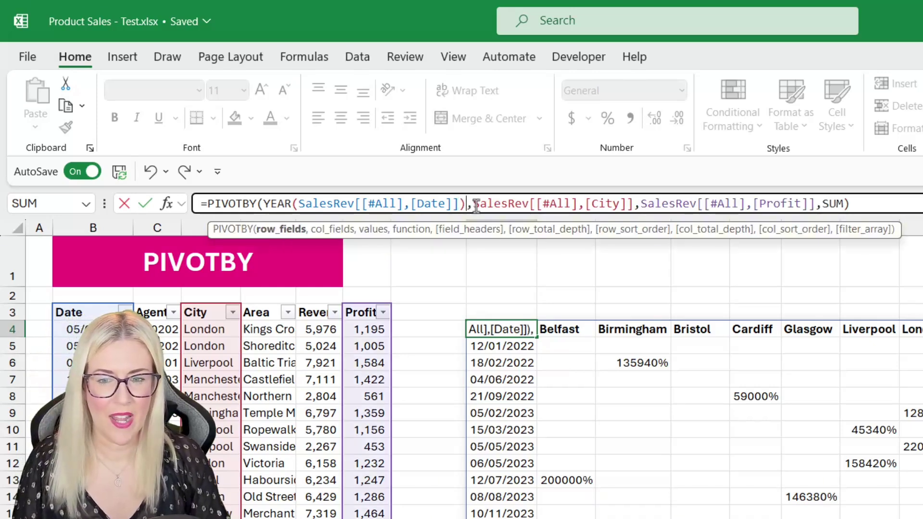
{"action": "key", "text": "Return"}
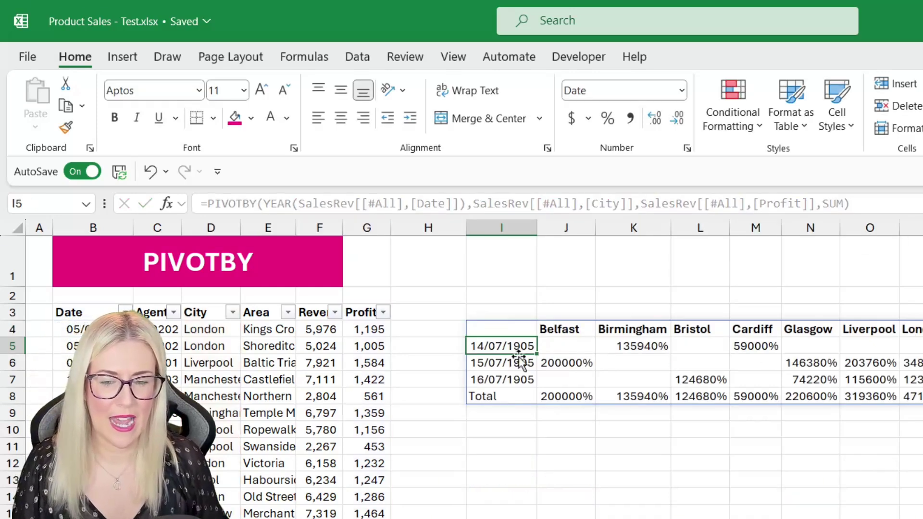
{"action": "key", "text": "ctrl+1"}
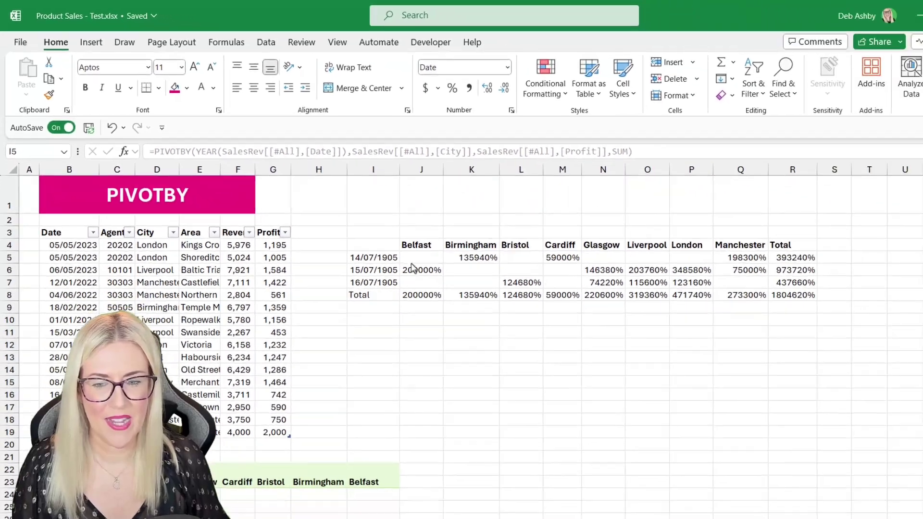
{"action": "left_click", "coordinate": [504, 344]}
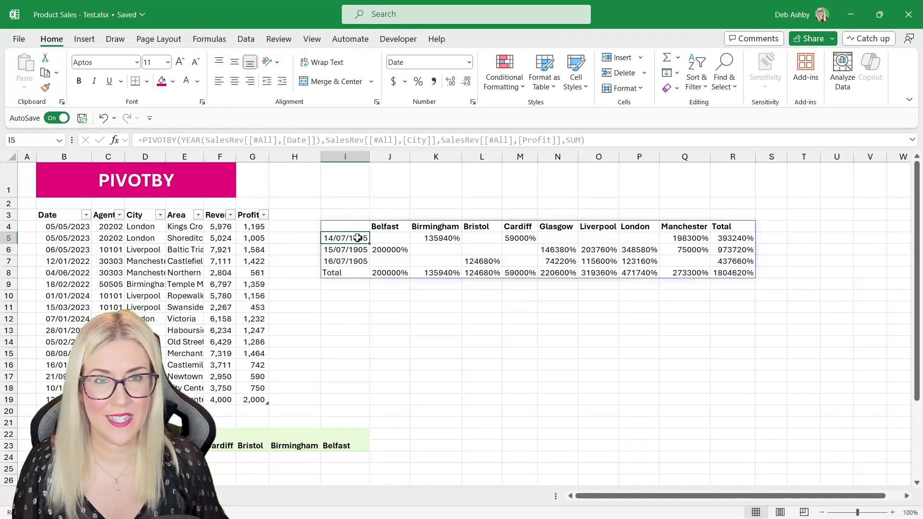
Give row labels I5:I7 General format so they read 2022, 2023 and 2024.
{"action": "left_click_drag", "start_coordinate": [348, 237], "coordinate": [347, 261]}
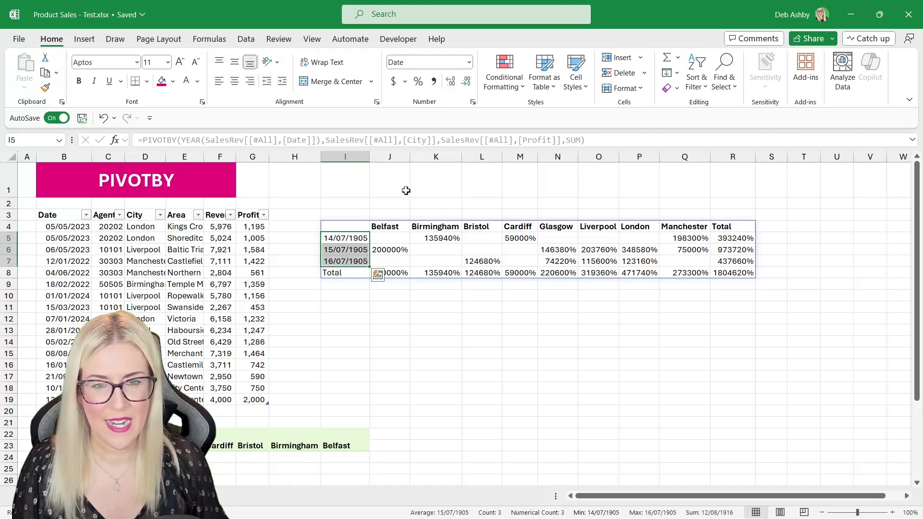
{"action": "left_click", "coordinate": [469, 62]}
{"action": "left_click", "coordinate": [440, 85]}
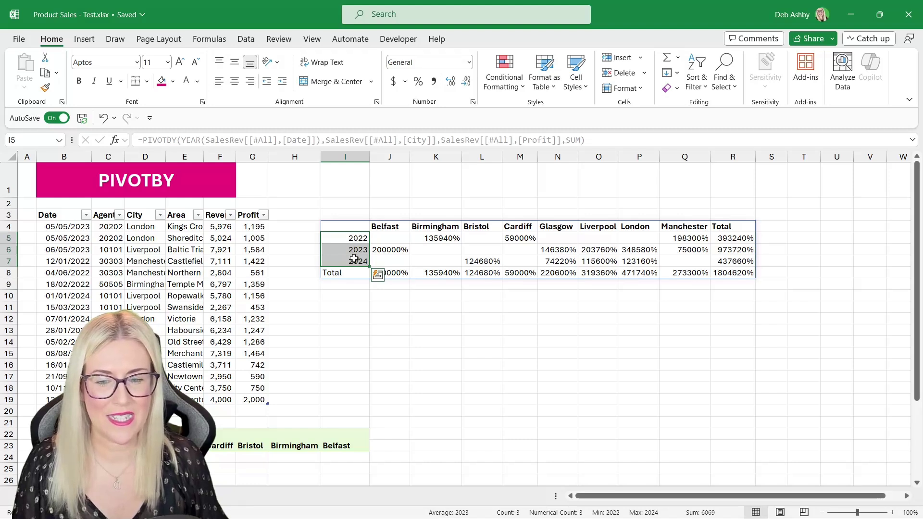
{"action": "left_click", "coordinate": [474, 262]}
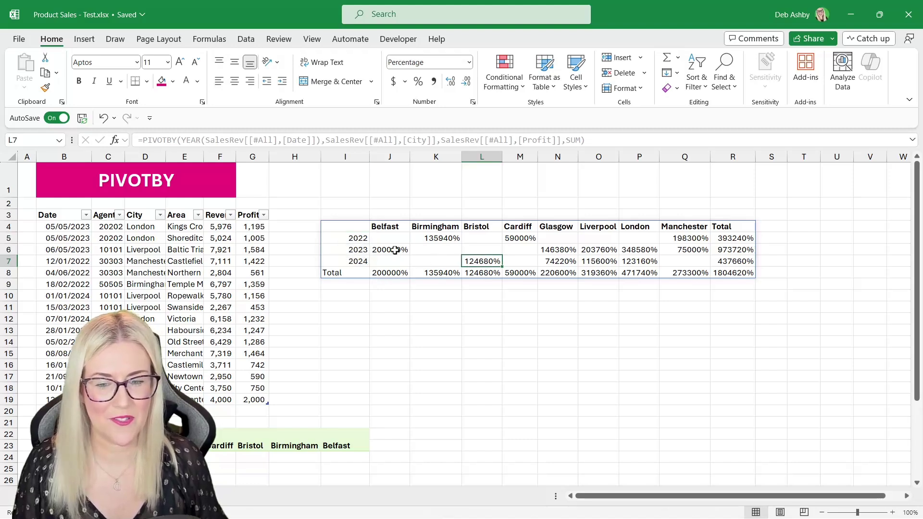
{"action": "key", "text": "Up"}
{"action": "key", "text": "Right"}
{"action": "key", "text": "Right"}
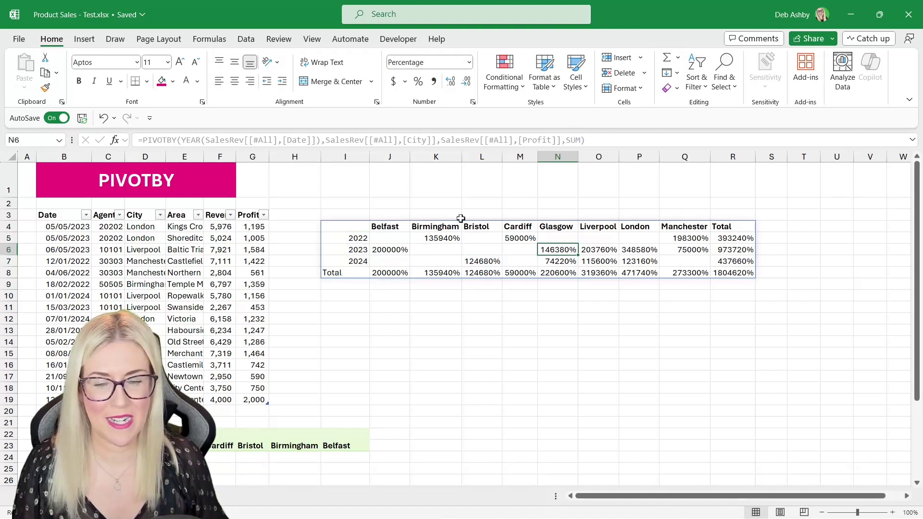
Give the profit values in J5:R8 Accounting format.
{"action": "left_click_drag", "start_coordinate": [389, 237], "coordinate": [736, 273]}
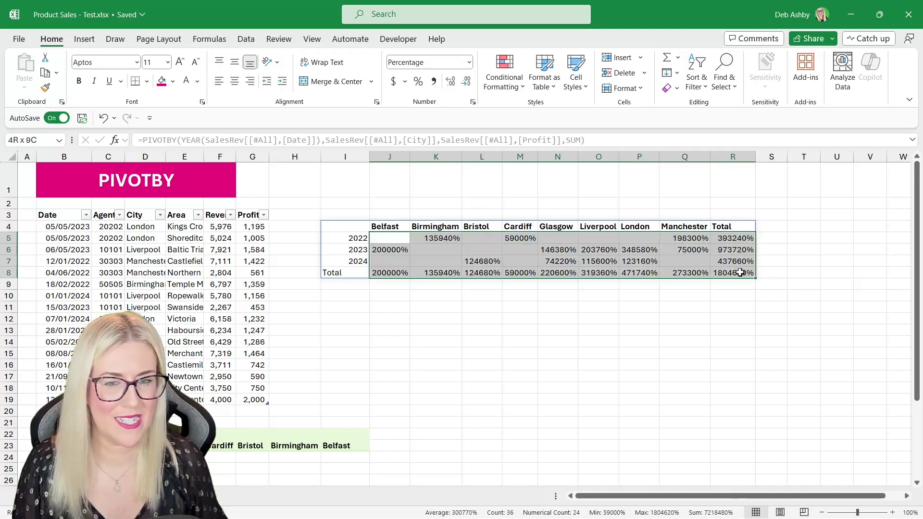
{"action": "left_click", "coordinate": [469, 63]}
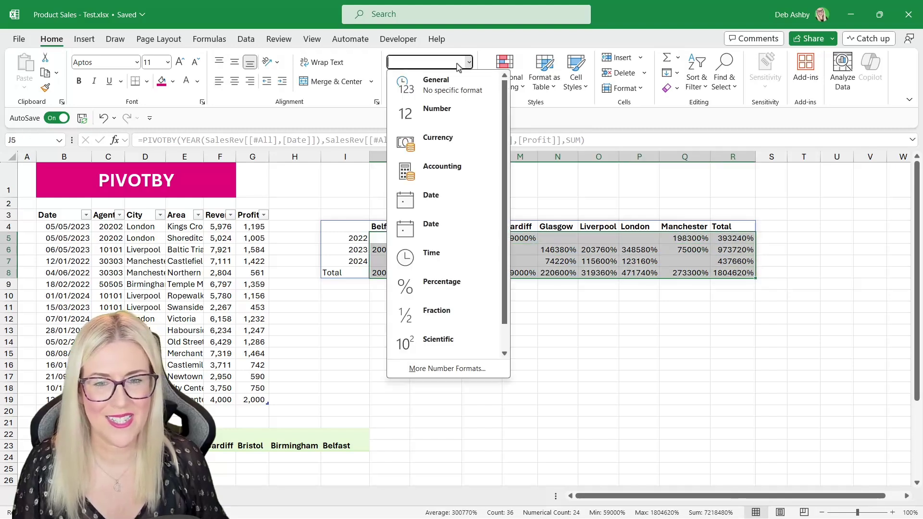
{"action": "left_click", "coordinate": [425, 84]}
{"action": "left_click", "coordinate": [469, 62]}
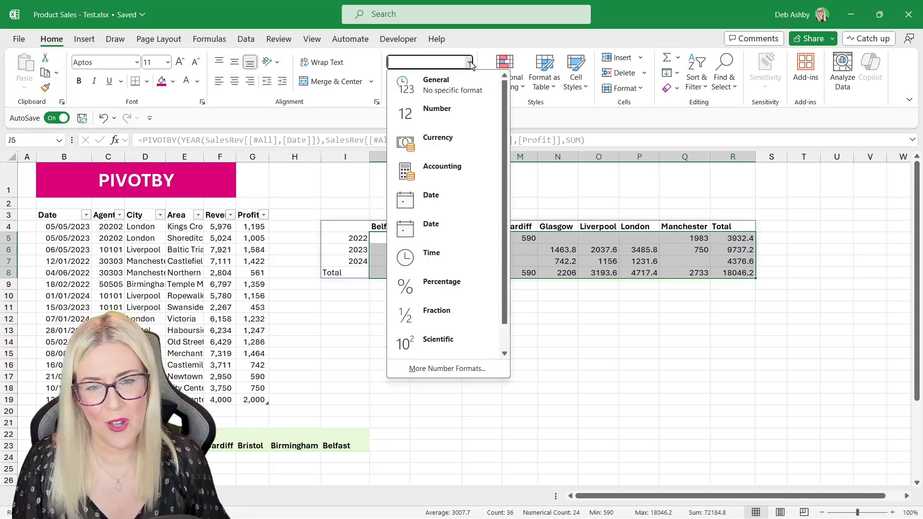
{"action": "left_click", "coordinate": [441, 283]}
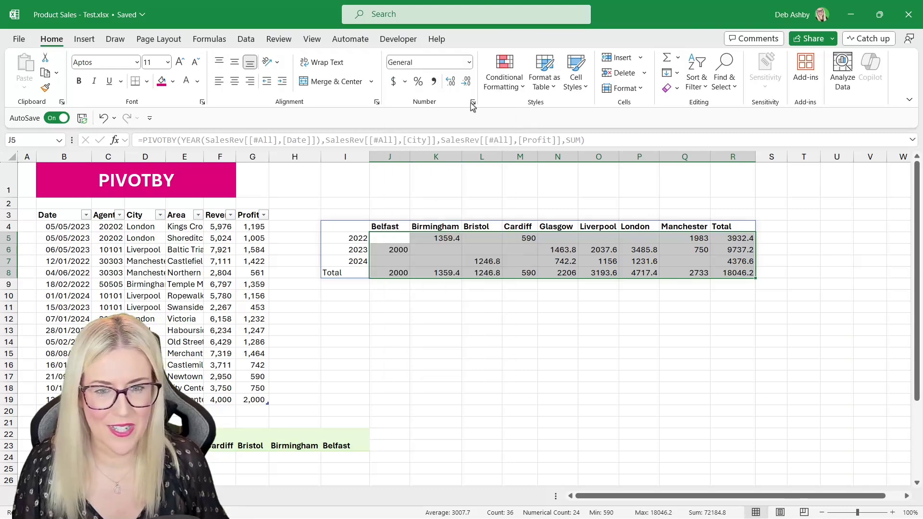
{"action": "left_click", "coordinate": [434, 83]}
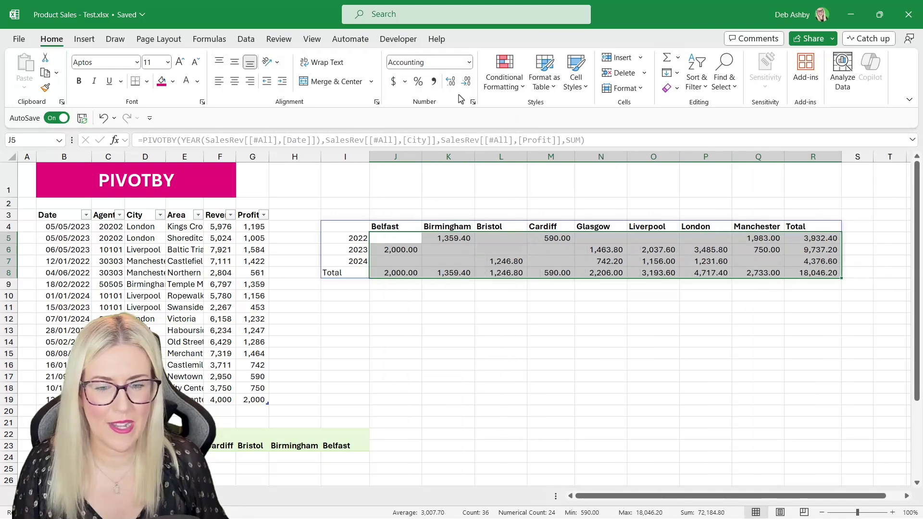
{"action": "left_click", "coordinate": [597, 318]}
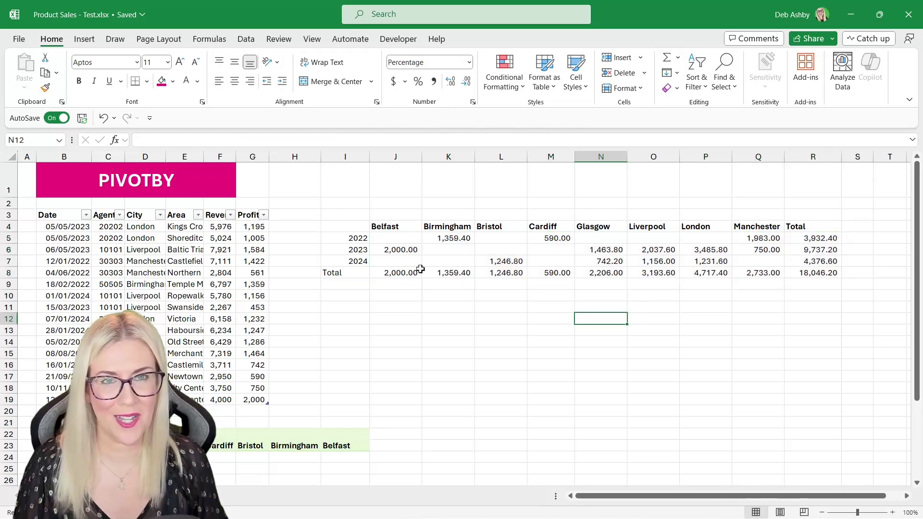
{"action": "left_click", "coordinate": [346, 226]}
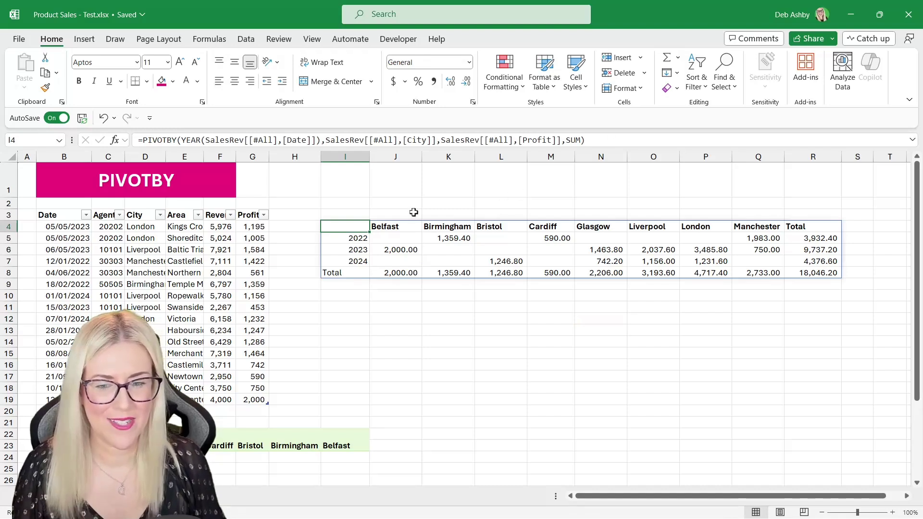
Enter -1 for row_sort_order and col_sort_order, skipping the other arguments with commas.
{"action": "left_click", "coordinate": [581, 140]}
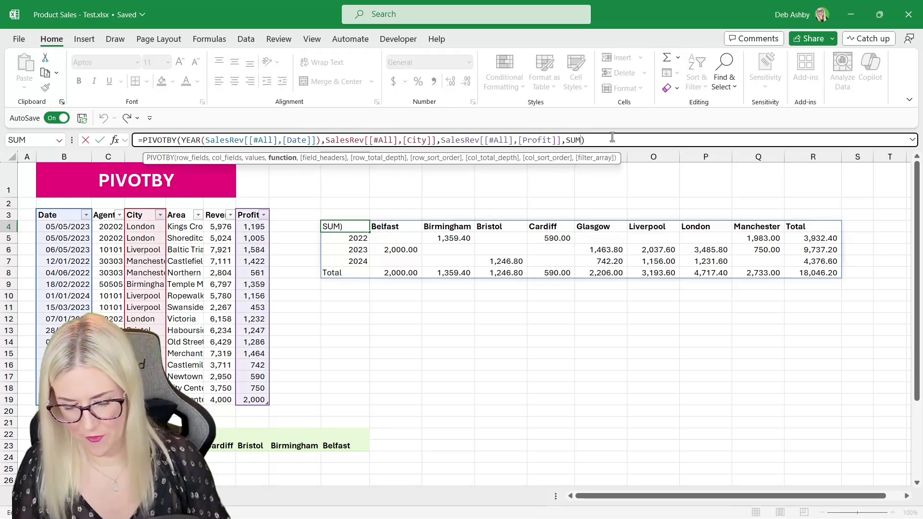
{"action": "type", "text": ","}
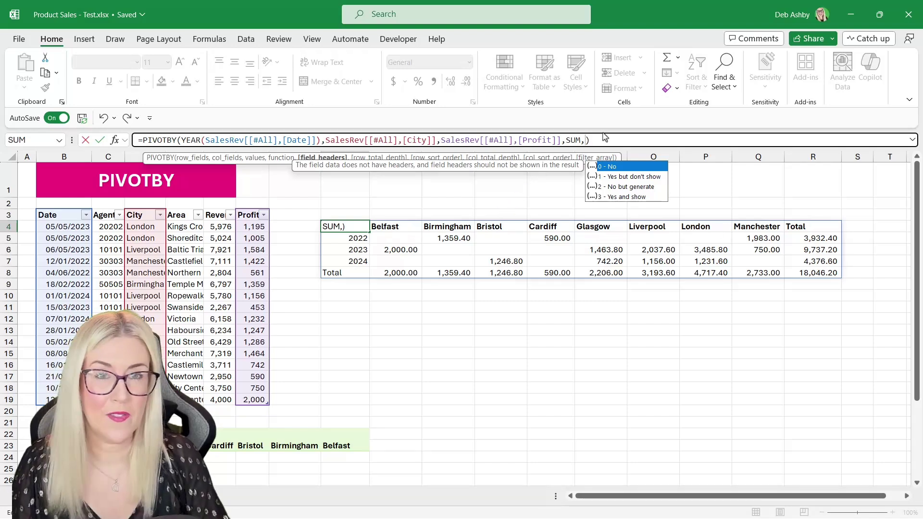
{"action": "type", "text": ","}
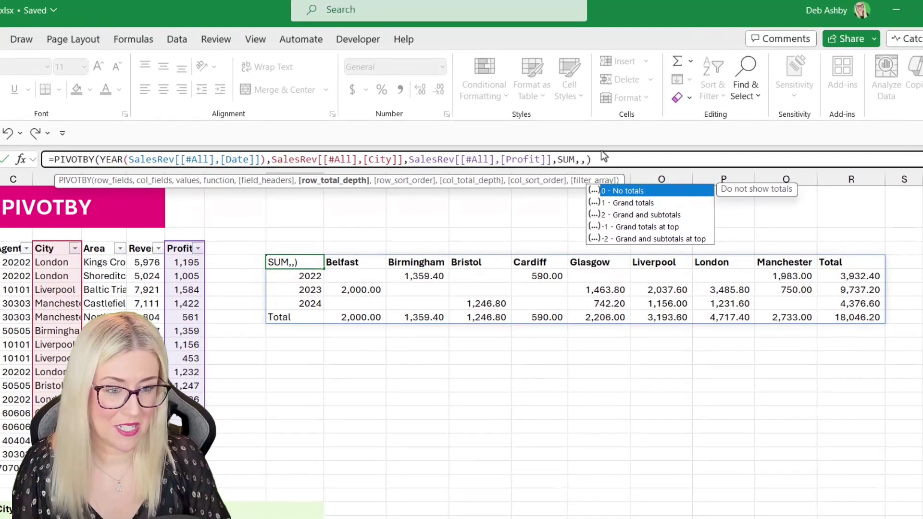
{"action": "type", "text": ","}
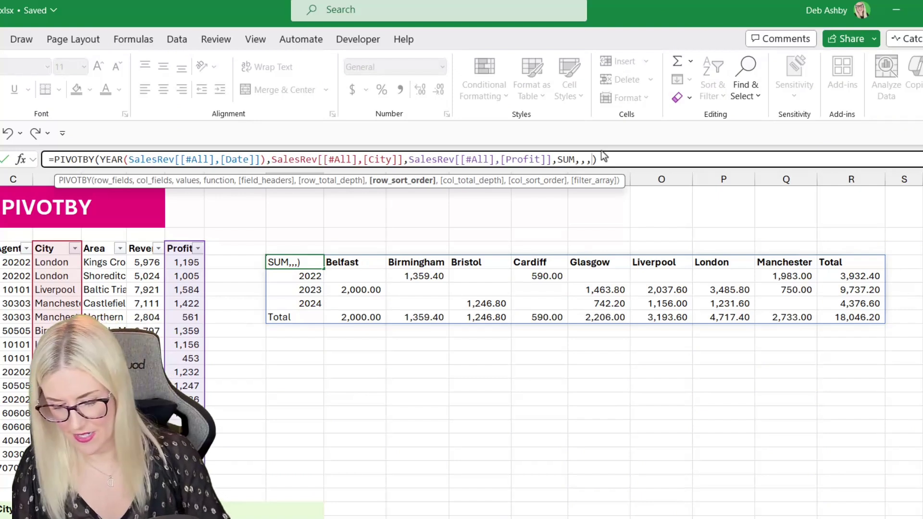
{"action": "type", "text": "-1"}
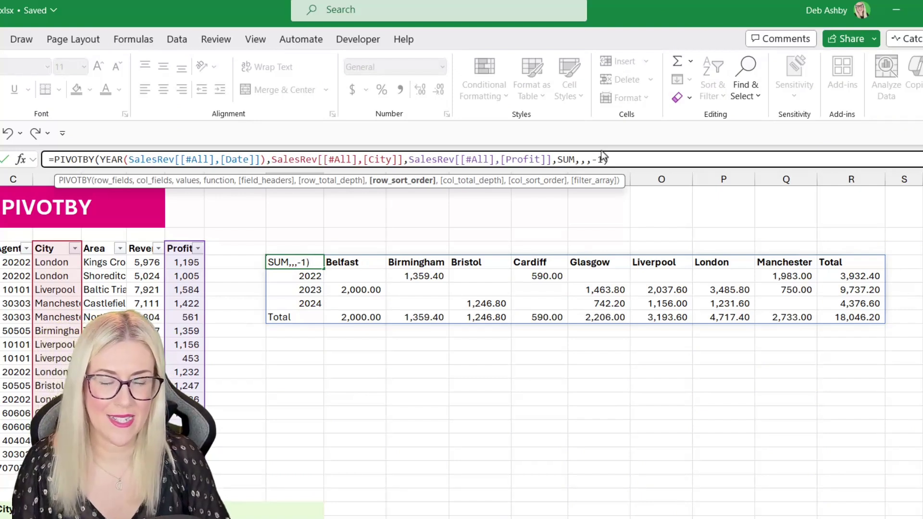
{"action": "type", "text": ","}
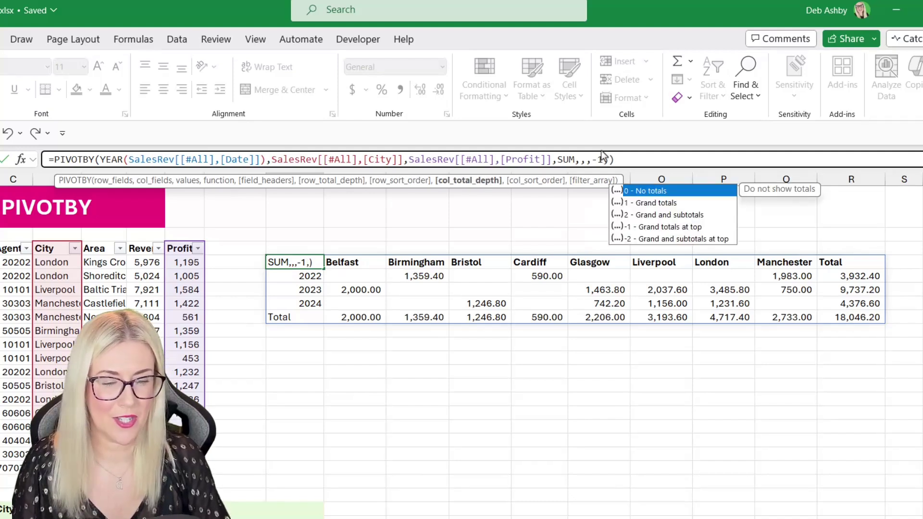
{"action": "type", "text": ","}
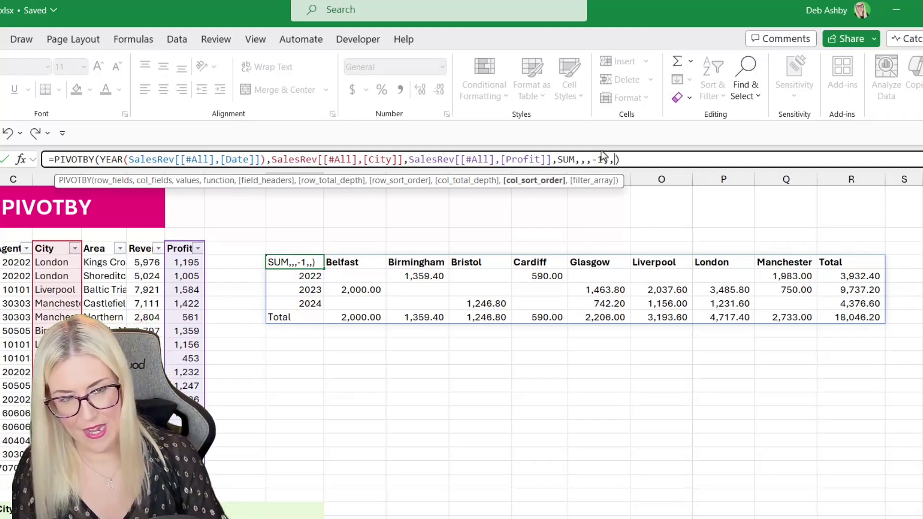
{"action": "type", "text": "-1,"}
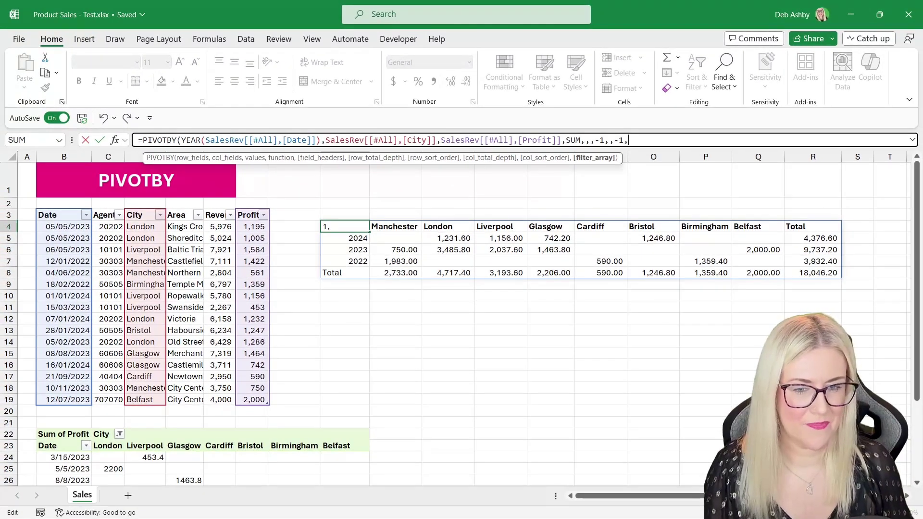
Add the filter_array SalesRev[[#All],[City]]<>"Liverpool" and close the PIVOTBY formula.
{"action": "left_click_drag", "start_coordinate": [145, 215], "coordinate": [158, 399]}
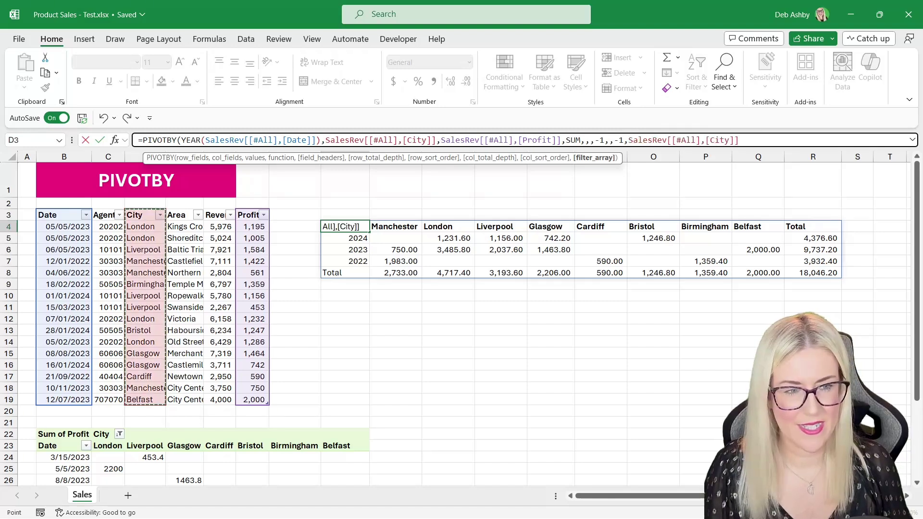
{"action": "type", "text": "<>"}
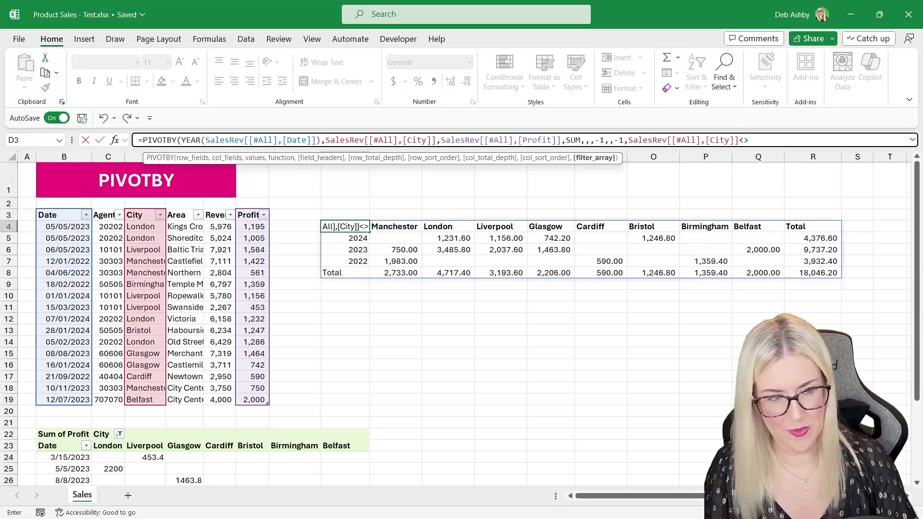
{"action": "type", "text": "\""}
{"action": "type", "text": "Liverpool\""}
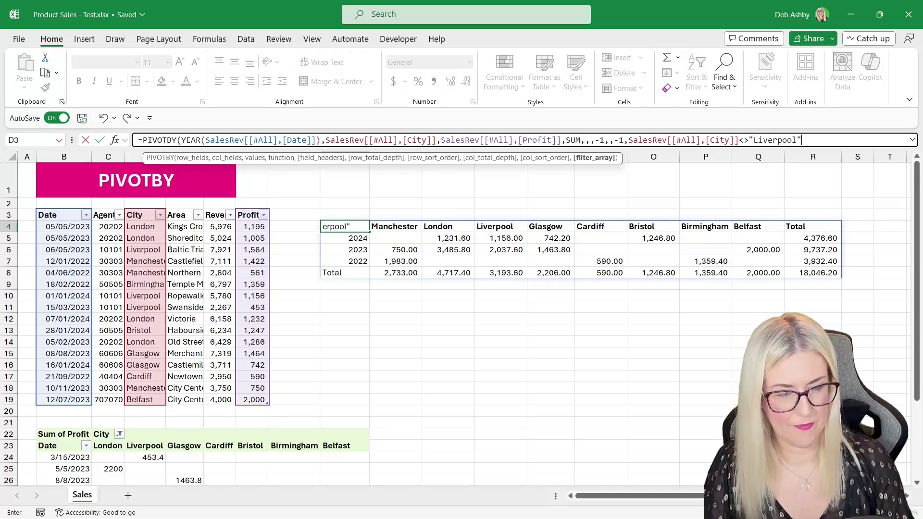
{"action": "type", "text": ")"}
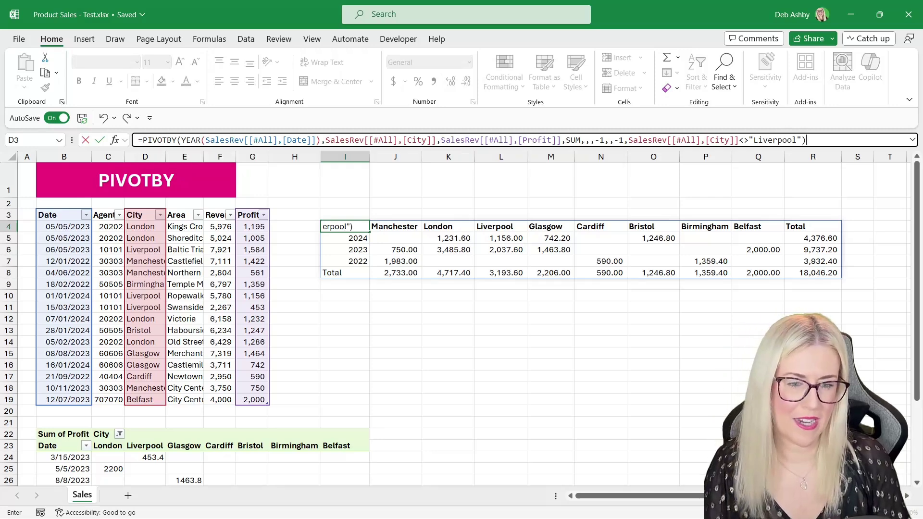
{"action": "key", "text": "Return"}
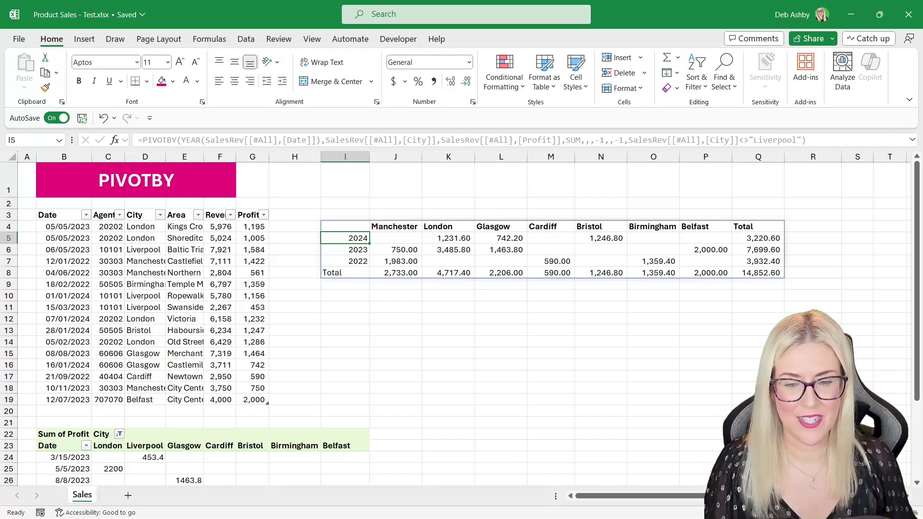
{"action": "left_click_drag", "start_coordinate": [395, 227], "coordinate": [706, 226]}
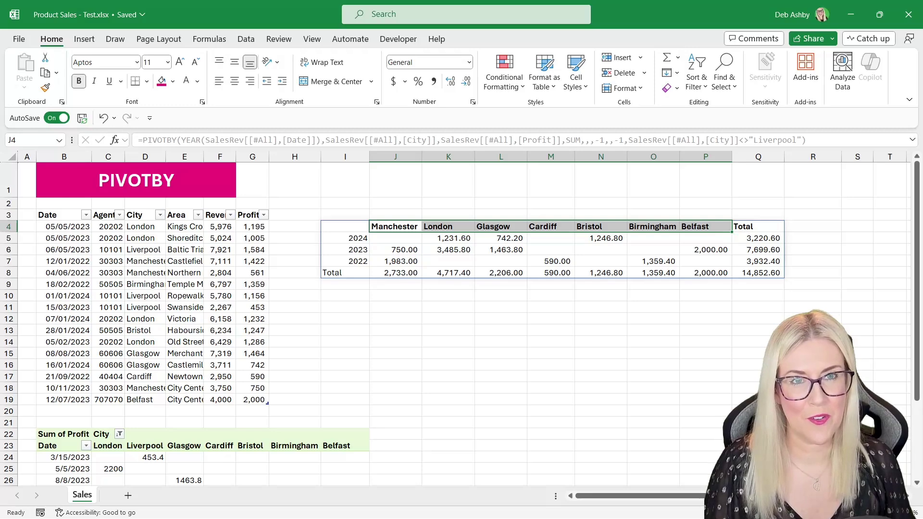
{"action": "left_click", "coordinate": [501, 308]}
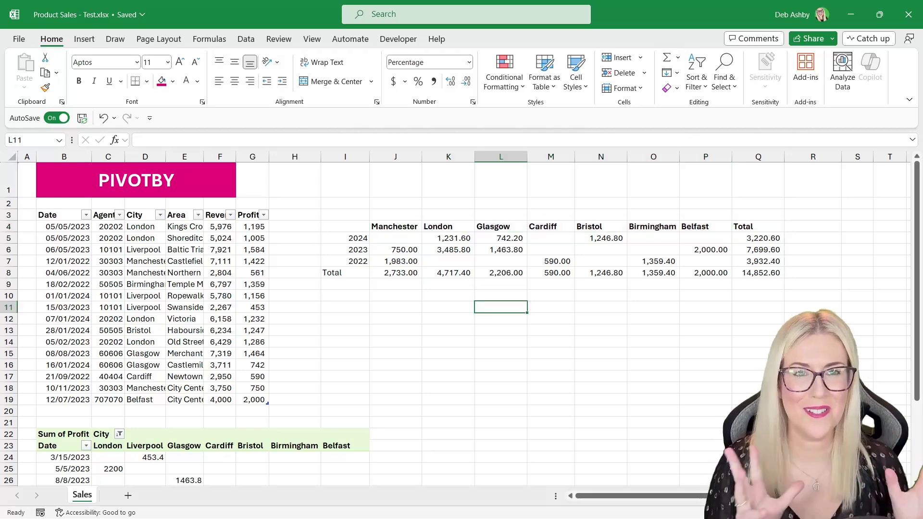